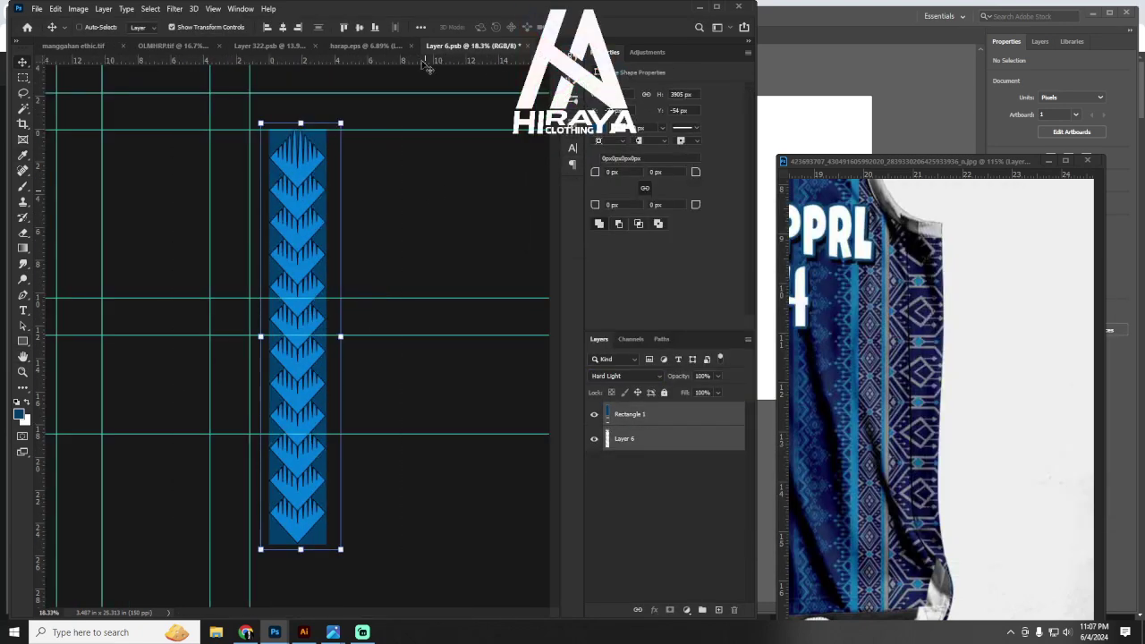
Step: Go to the jersey document and open the chevron strip's smart-object contents
{"action": "left_click", "coordinate": [246, 49]}
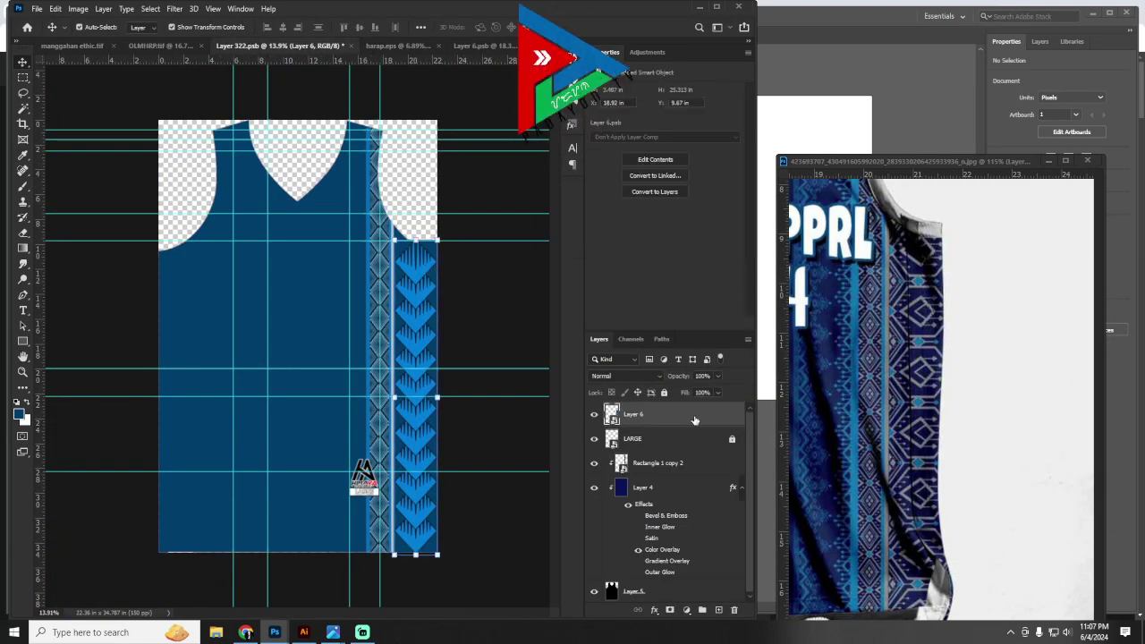
{"action": "double_click", "coordinate": [611, 413]}
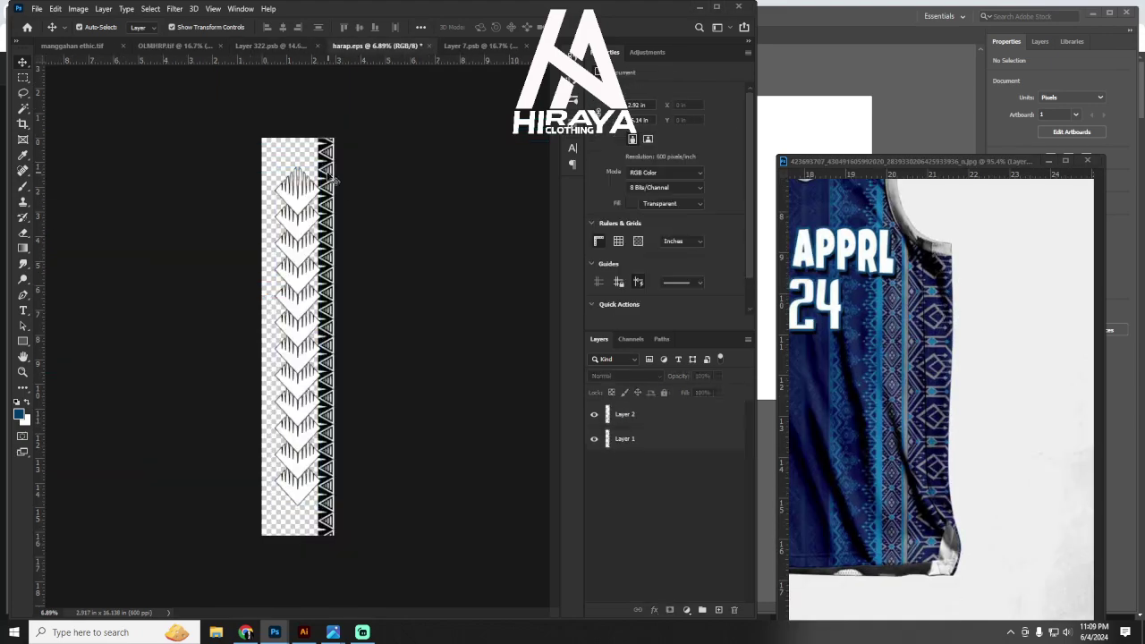
Step: Drag the Layer 7.psb triangle strip onto the Layer 322.psb jersey
{"action": "left_click", "coordinate": [455, 45]}
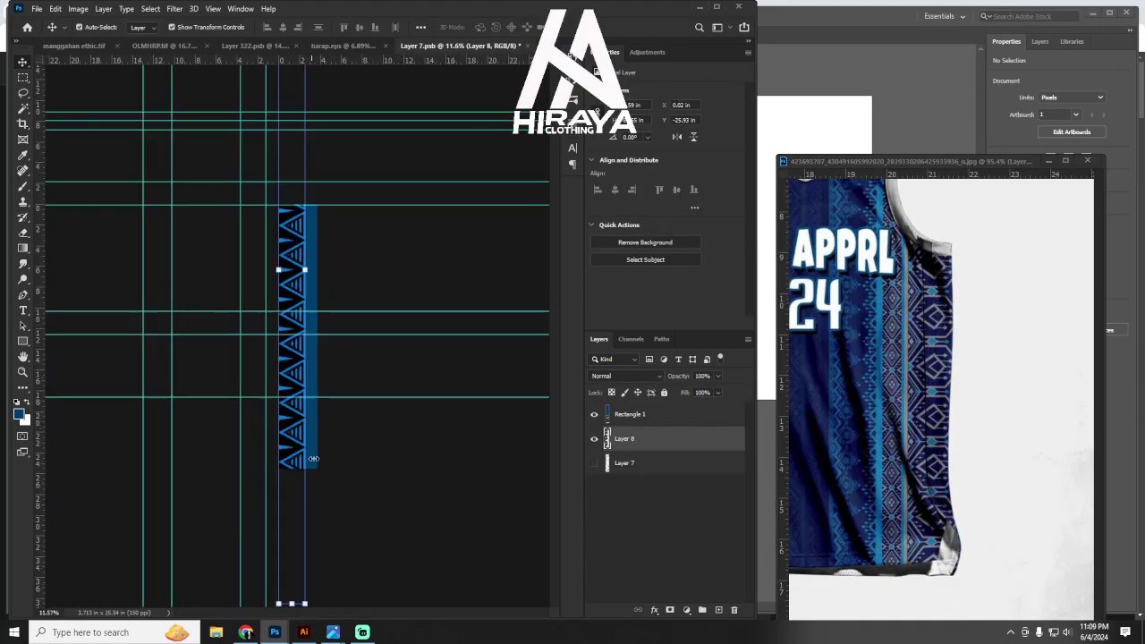
{"action": "left_click_drag", "start_coordinate": [353, 311], "coordinate": [368, 295]}
{"action": "scroll", "coordinate": [358, 197], "scroll_direction": "up", "scroll_amount": 3}
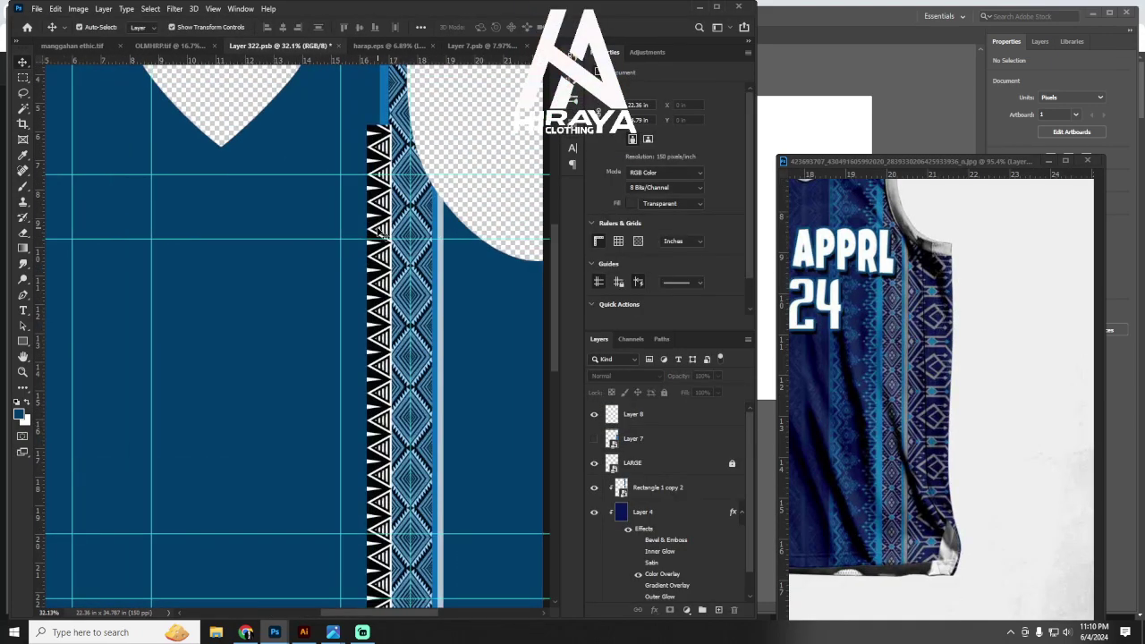
{"action": "scroll", "coordinate": [376, 233], "scroll_direction": "down", "scroll_amount": 10}
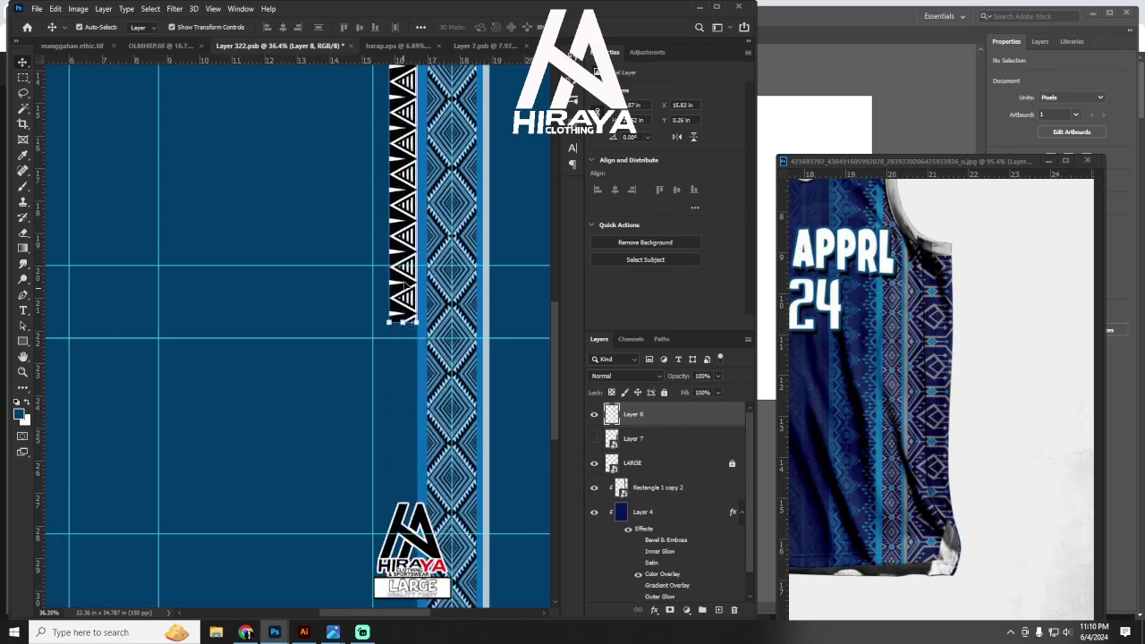
{"action": "scroll", "coordinate": [394, 197], "scroll_direction": "up", "scroll_amount": 3}
{"action": "scroll", "coordinate": [376, 268], "scroll_direction": "down", "scroll_amount": 5}
Step: Alt-drag a copy of the strip to fill the gap in the triangle border
{"action": "key", "text": "v"}
{"action": "left_click", "coordinate": [378, 396]}
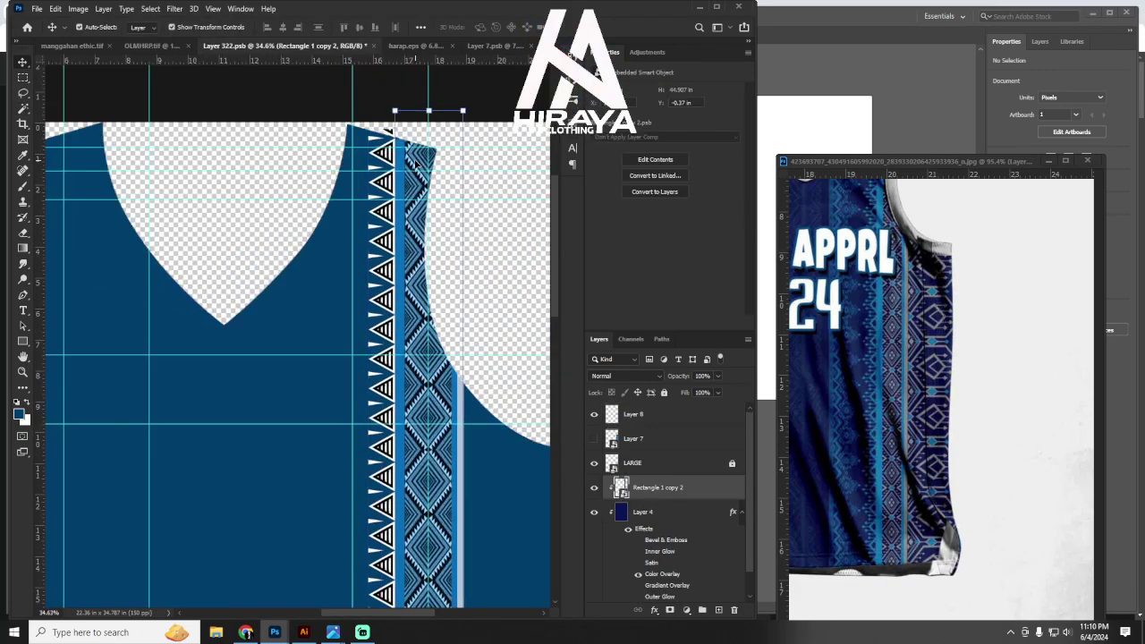
{"action": "scroll", "coordinate": [339, 108], "scroll_direction": "up", "scroll_amount": 5}
{"action": "scroll", "coordinate": [339, 108], "scroll_direction": "down", "scroll_amount": 3}
{"action": "left_click_drag", "start_coordinate": [409, 232], "coordinate": [409, 447]}
{"action": "scroll", "coordinate": [425, 210], "scroll_direction": "up", "scroll_amount": 4}
Step: Open the Rectangle 1 copy 2 diamond stripe smart object's contents
{"action": "key", "text": "p"}
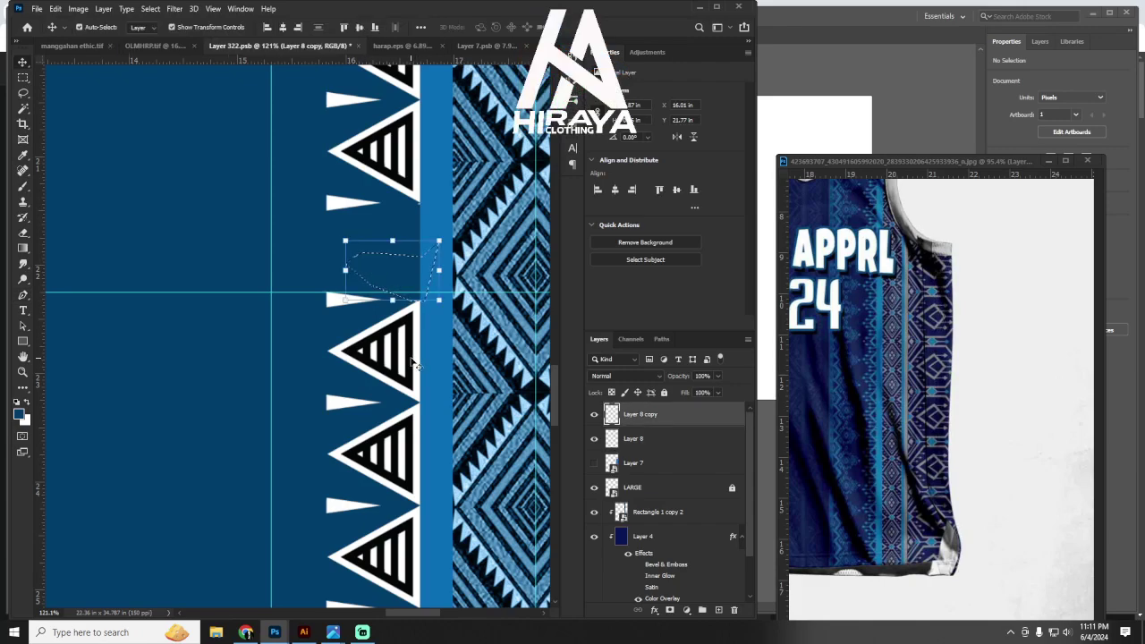
{"action": "scroll", "coordinate": [442, 208], "scroll_direction": "down", "scroll_amount": 5}
{"action": "left_click", "coordinate": [671, 514]}
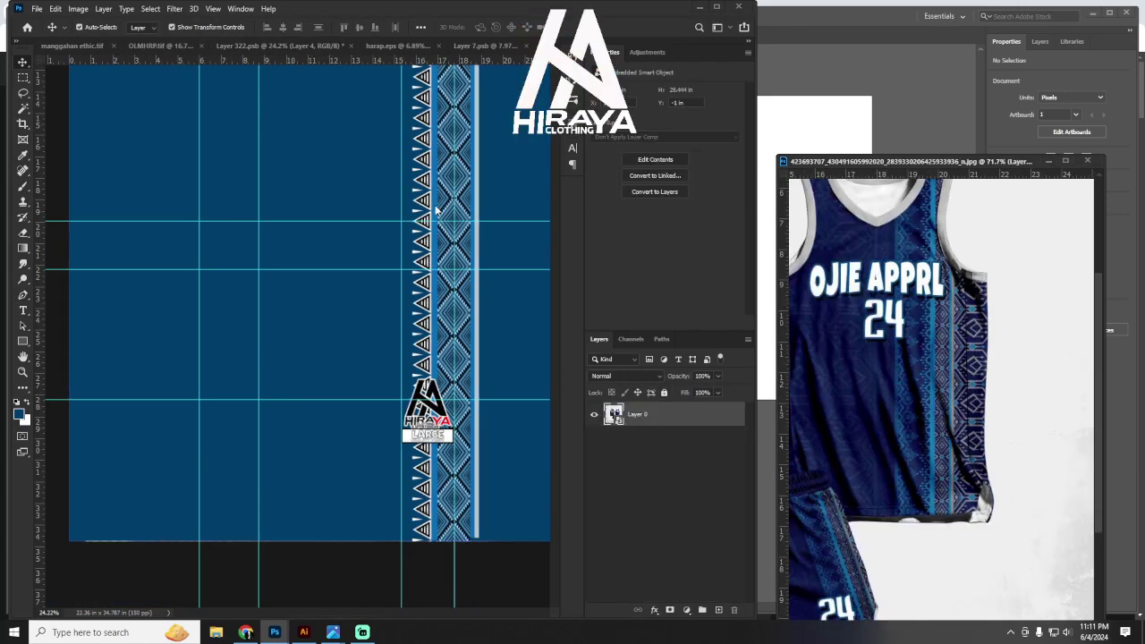
{"action": "double_click", "coordinate": [611, 414]}
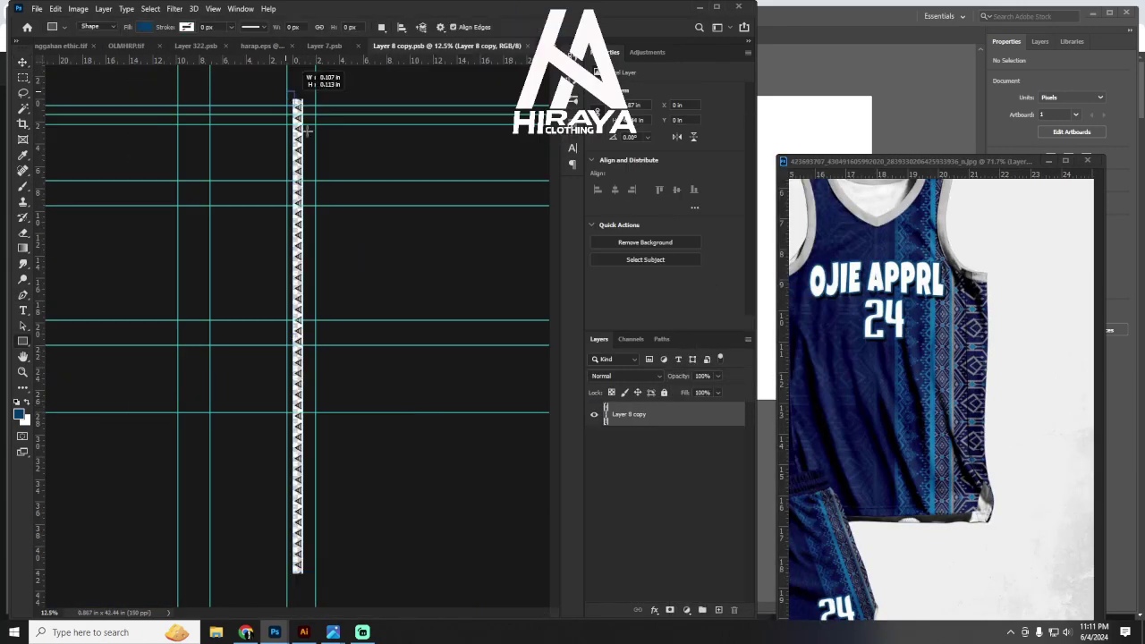
{"action": "left_click", "coordinate": [626, 375]}
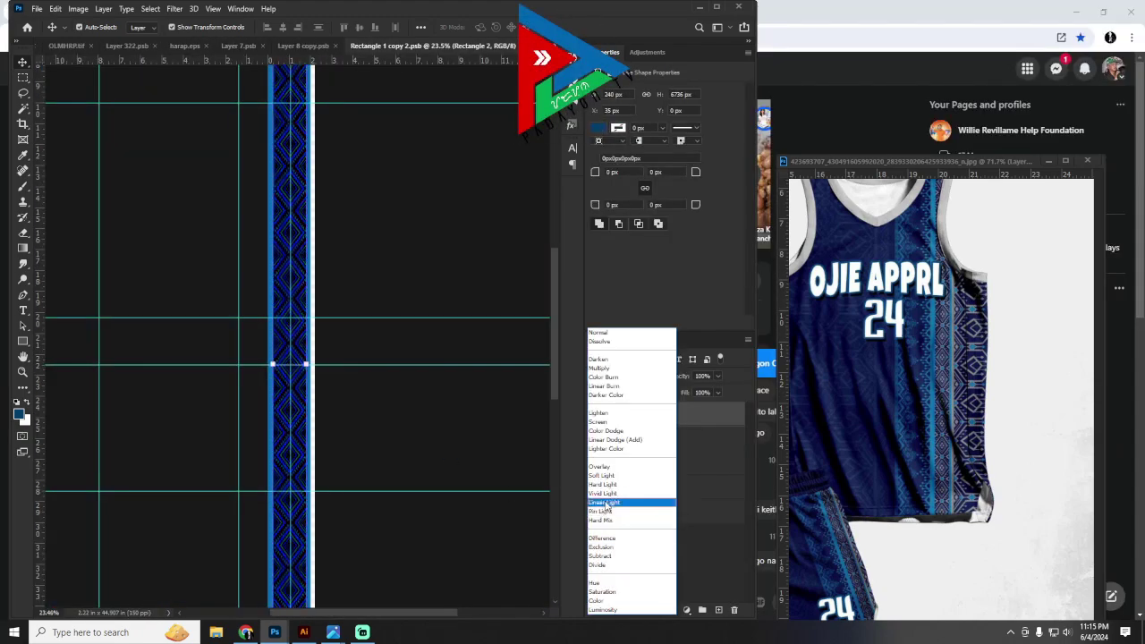
Step: Raise the diamond pattern's Vibrance to +80 and Brightness to 95, and narrow the thin rectangle
{"action": "left_click", "coordinate": [103, 15]}
{"action": "left_click_drag", "start_coordinate": [539, 205], "coordinate": [583, 205]}
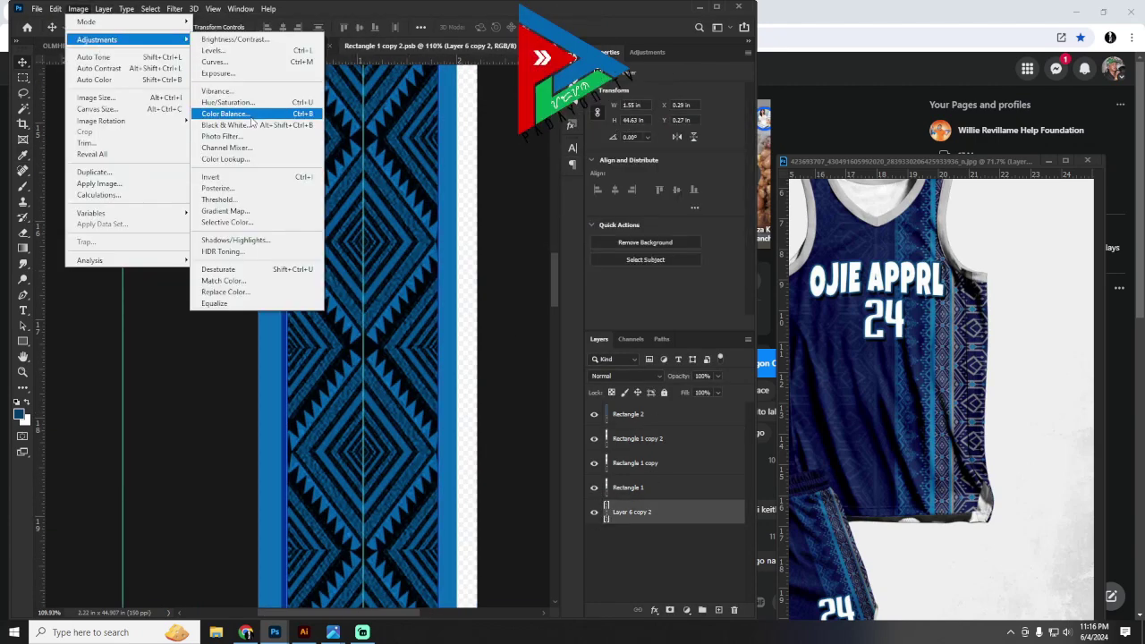
{"action": "left_click", "coordinate": [234, 40]}
{"action": "left_click_drag", "start_coordinate": [539, 193], "coordinate": [576, 193]}
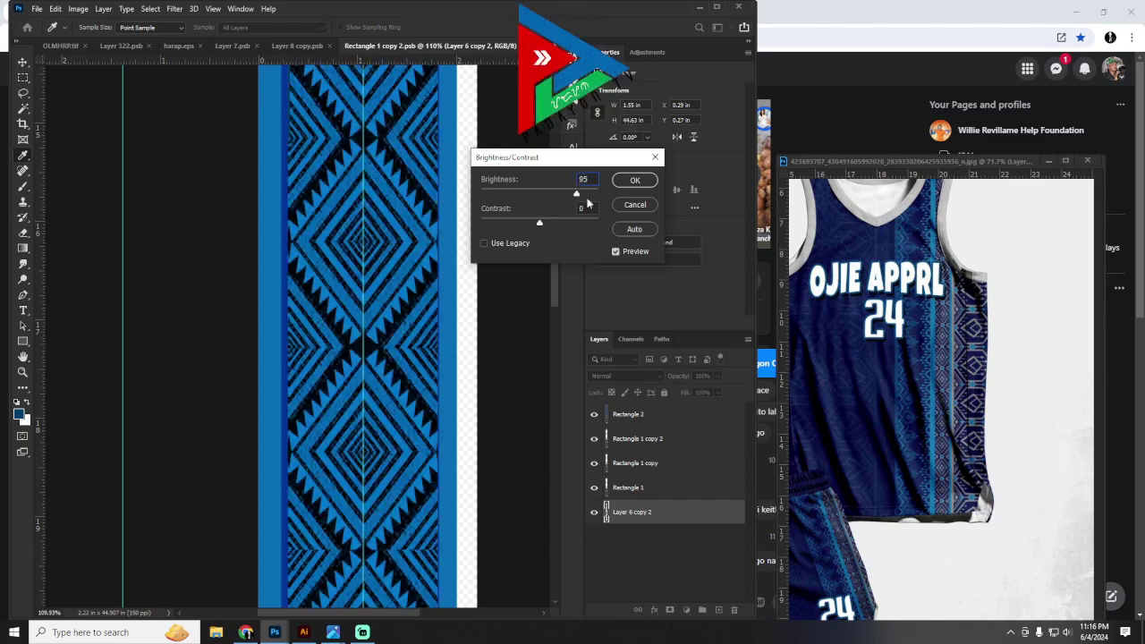
{"action": "left_click_drag", "start_coordinate": [287, 424], "coordinate": [280, 429]}
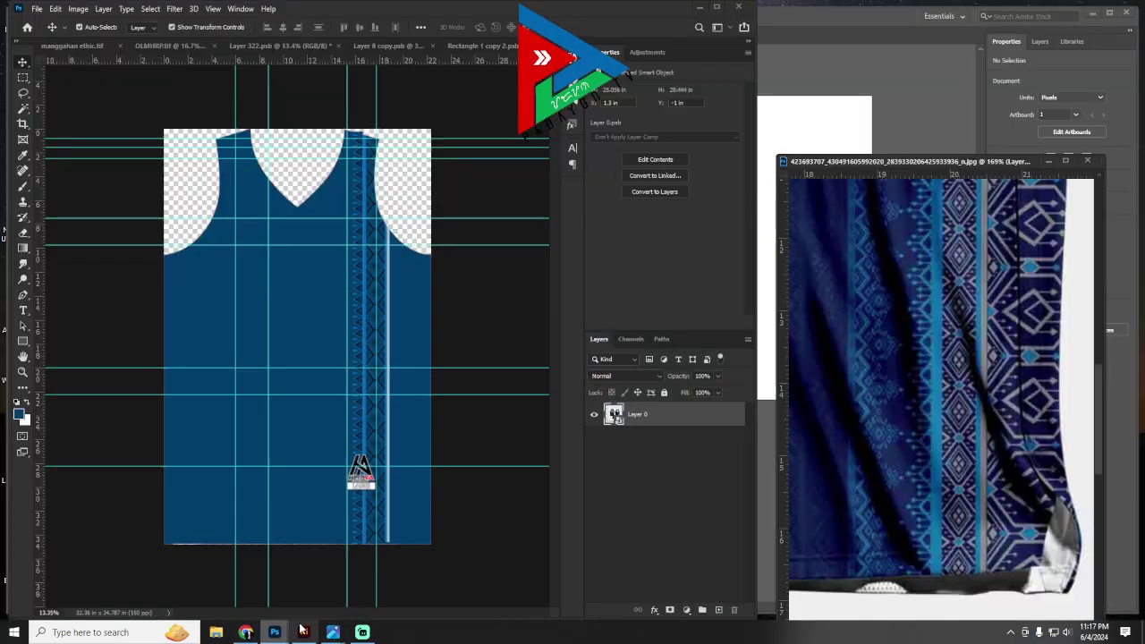
Step: In Illustrator, browse D:\WALLPAPERSSSS and preview a jersey pattern image
{"action": "left_click", "coordinate": [302, 631]}
{"action": "left_click", "coordinate": [41, 169]}
{"action": "left_click", "coordinate": [62, 231]}
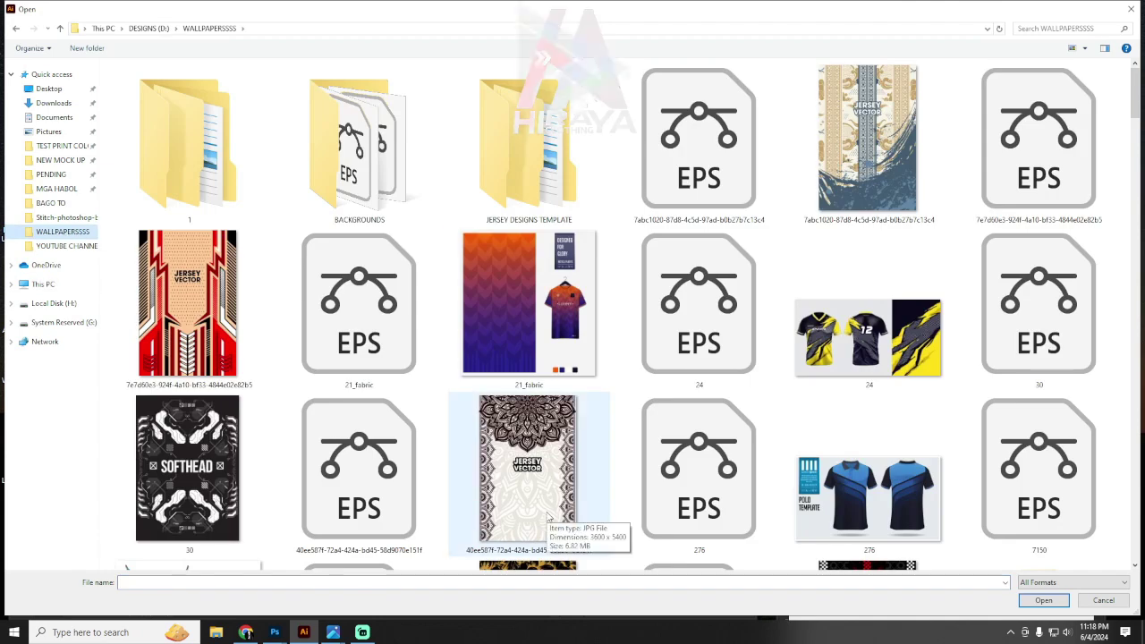
{"action": "scroll", "coordinate": [526, 353], "scroll_direction": "down", "scroll_amount": 5}
{"action": "left_click", "coordinate": [526, 353]}
{"action": "key", "text": "space"}
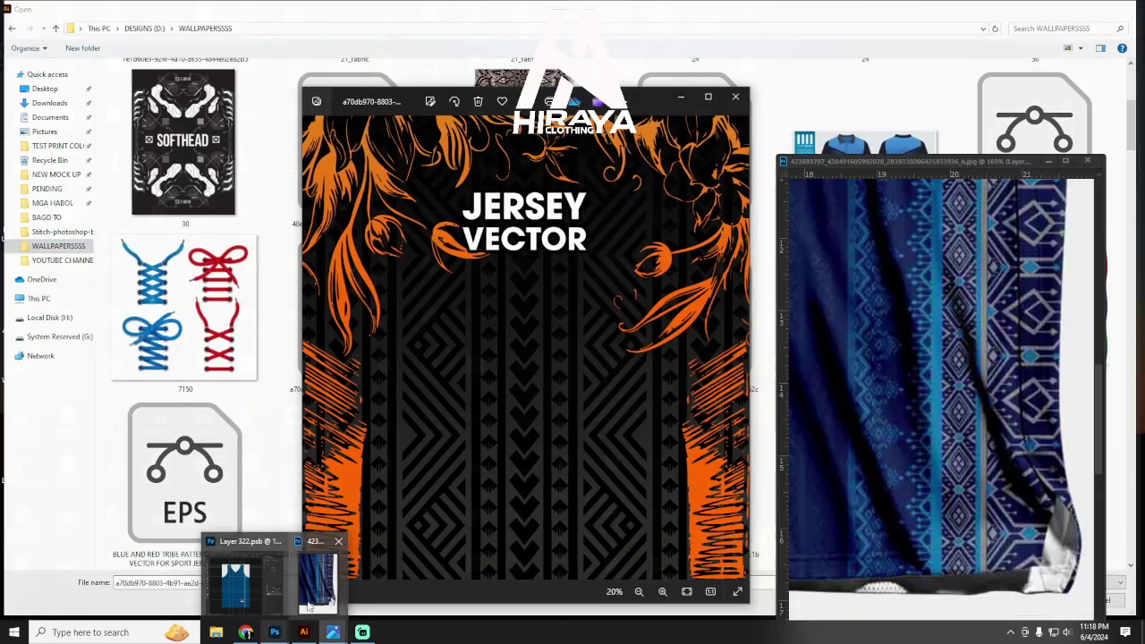
{"action": "left_click", "coordinate": [318, 581]}
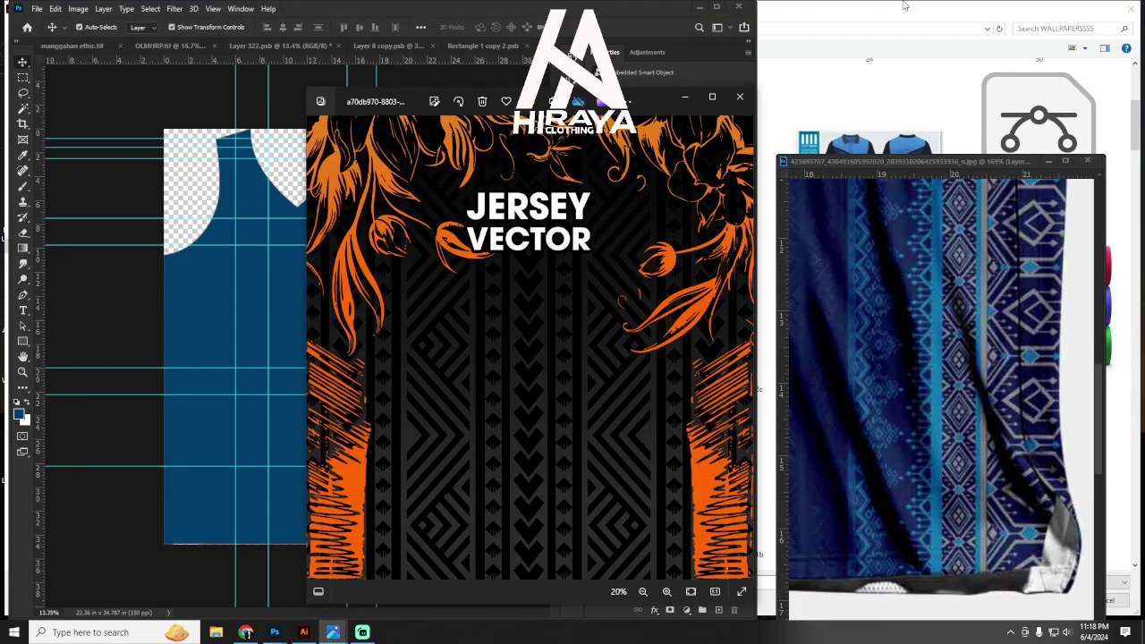
{"action": "key", "text": "space"}
Step: Preview the mandala pattern and open its EPS, bringing the strip into Photoshop as as.eps
{"action": "scroll", "coordinate": [681, 463], "scroll_direction": "up", "scroll_amount": 3}
{"action": "key", "text": "space"}
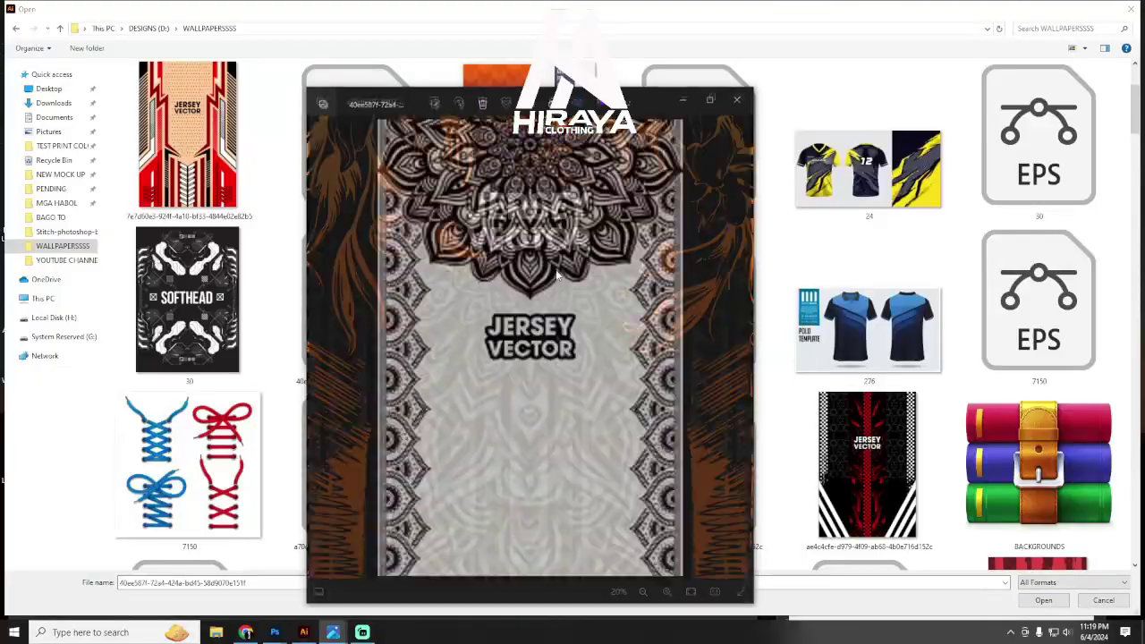
{"action": "key", "text": "Escape"}
{"action": "key", "text": "alt+Tab"}
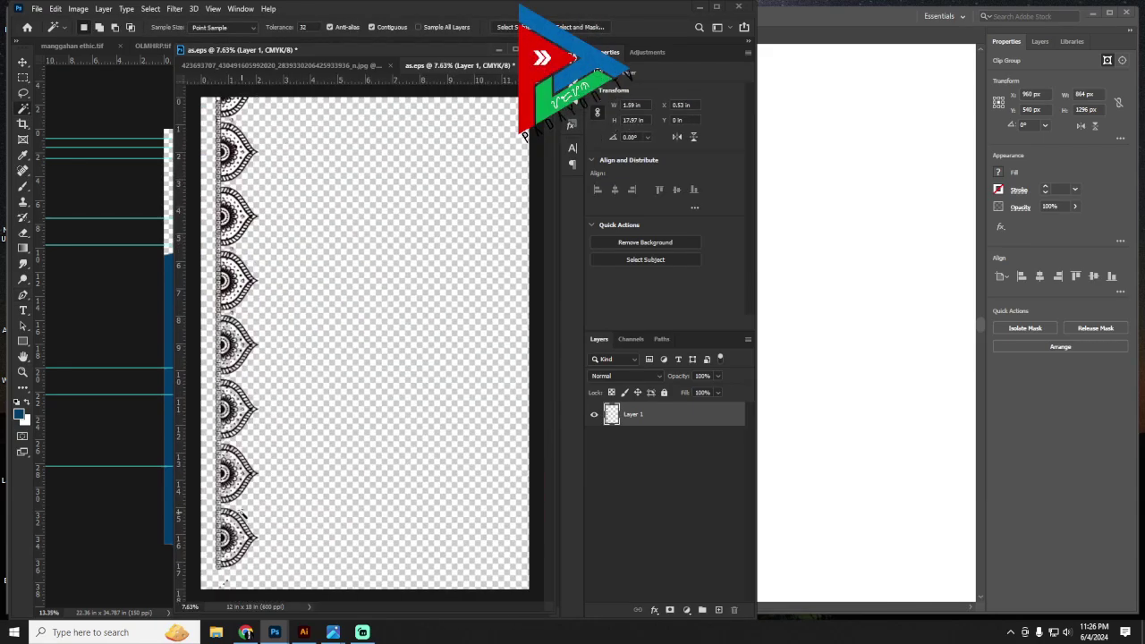
Step: Zoom out and touch up the mandala lace strip with a resized brush
{"action": "key", "text": "p"}
{"action": "key", "text": "b"}
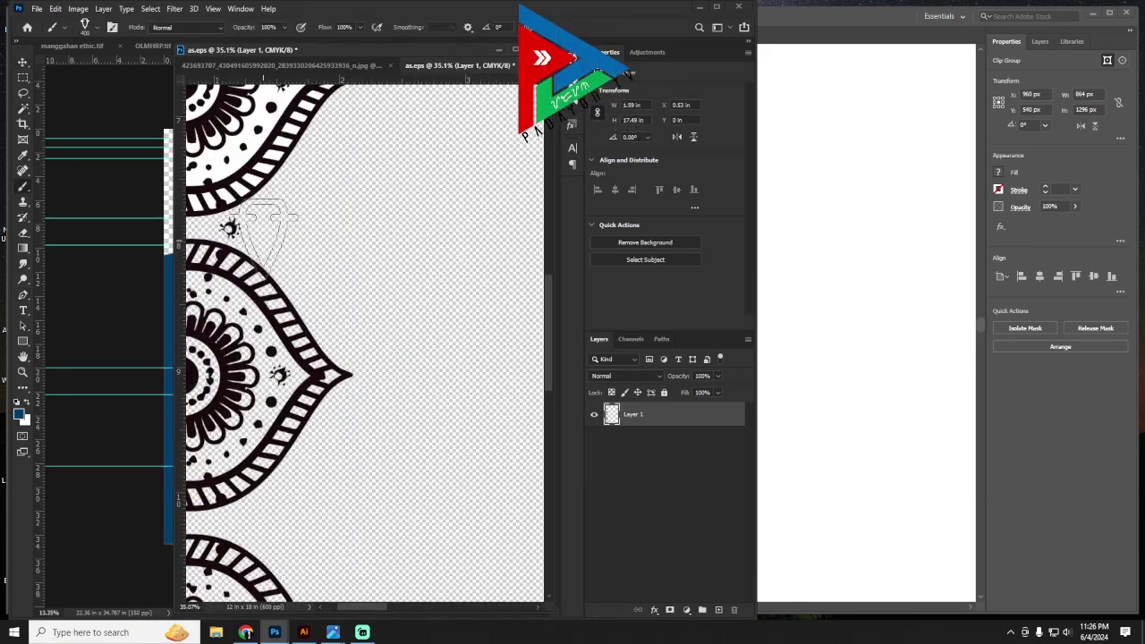
{"action": "right_click", "coordinate": [299, 279]}
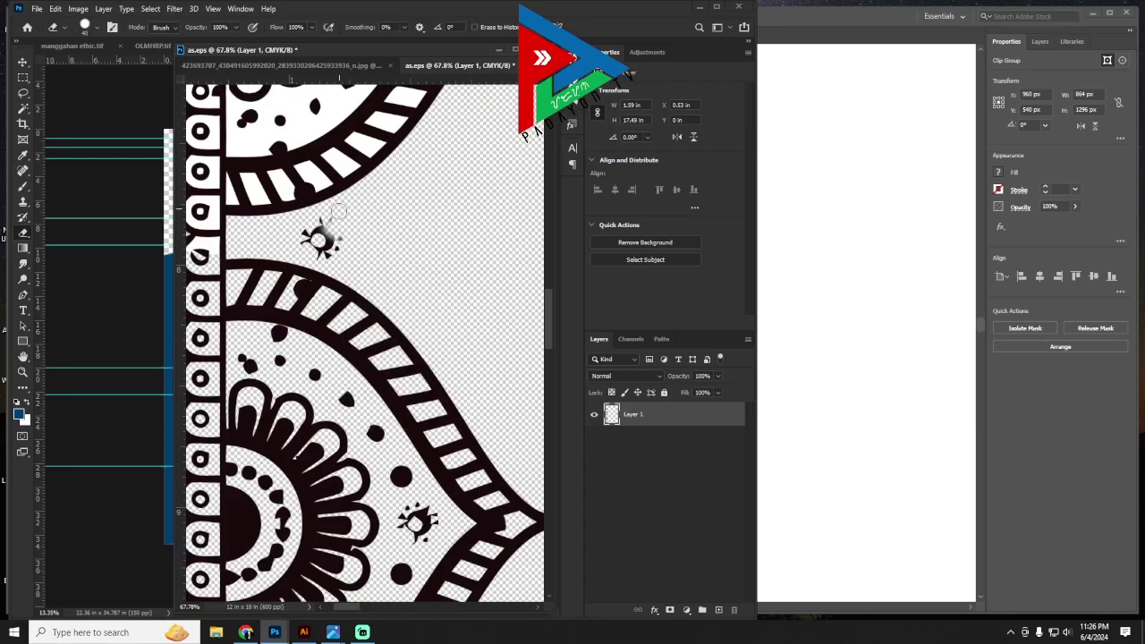
{"action": "scroll", "coordinate": [340, 268], "scroll_direction": "down", "scroll_amount": 5}
{"action": "scroll", "coordinate": [295, 224], "scroll_direction": "down", "scroll_amount": 5}
{"action": "scroll", "coordinate": [357, 241], "scroll_direction": "down", "scroll_amount": 5}
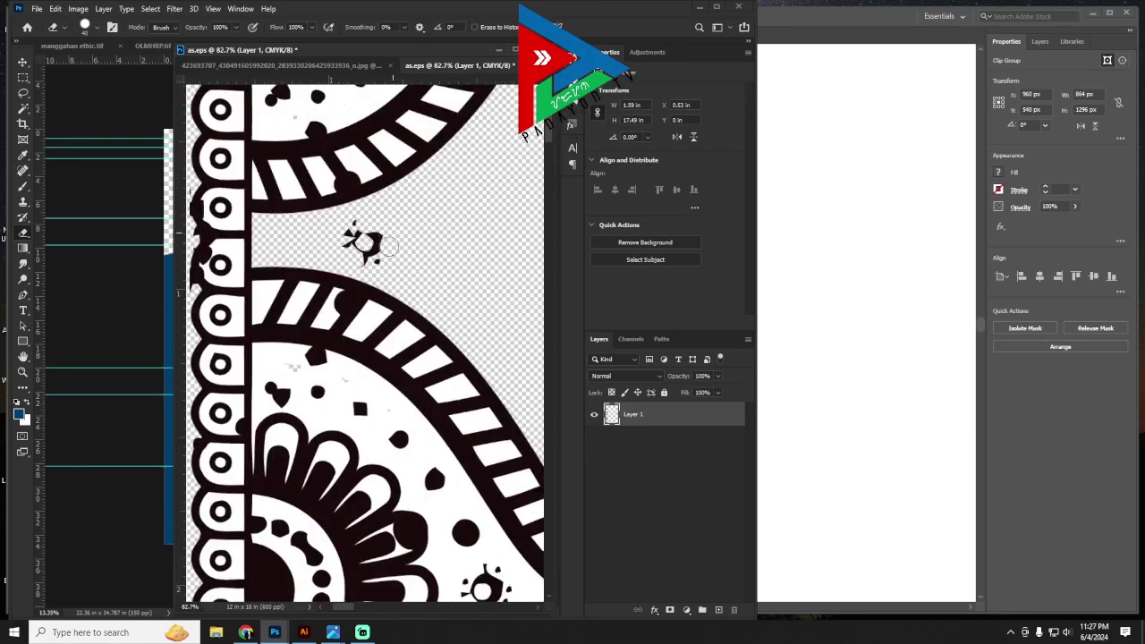
{"action": "scroll", "coordinate": [395, 294], "scroll_direction": "down", "scroll_amount": 3}
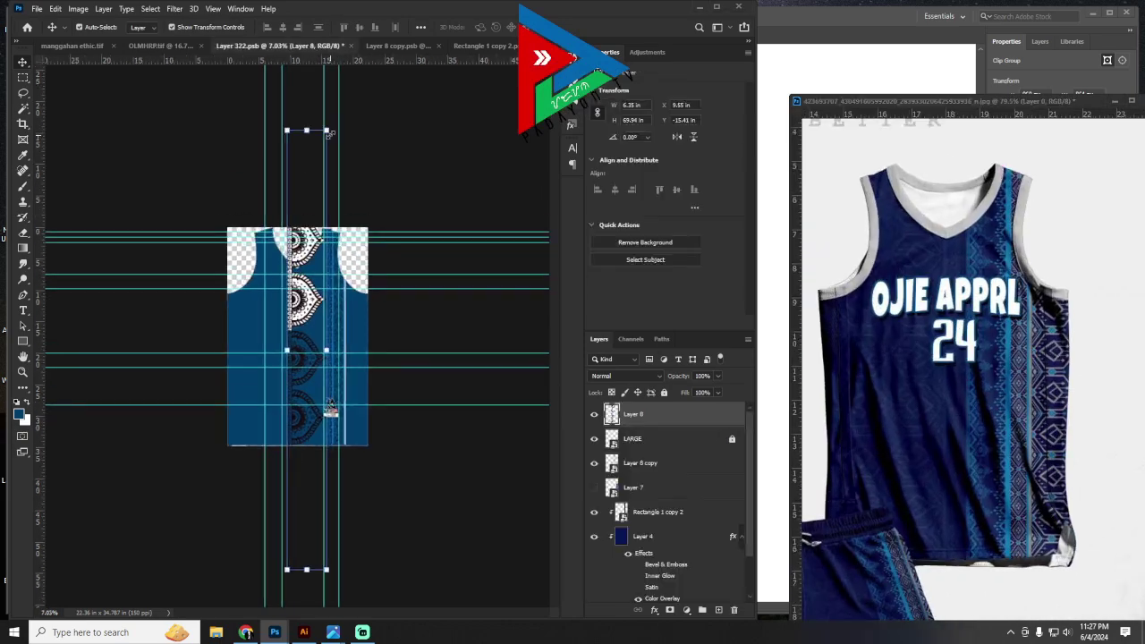
Step: Marquee-trim the lace strip and colour its motifs 007dd7 with a Color Overlay
{"action": "scroll", "coordinate": [331, 410], "scroll_direction": "up", "scroll_amount": 5}
{"action": "key", "text": "m"}
{"action": "left_click_drag", "start_coordinate": [174, 82], "coordinate": [375, 481]}
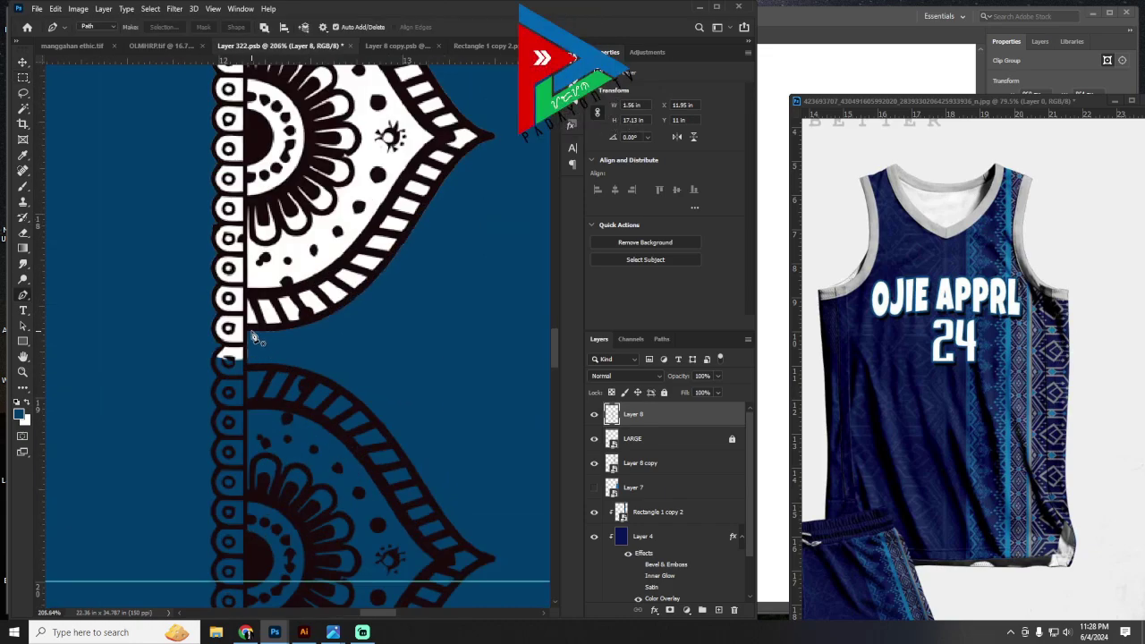
{"action": "scroll", "coordinate": [179, 287], "scroll_direction": "up", "scroll_amount": 5}
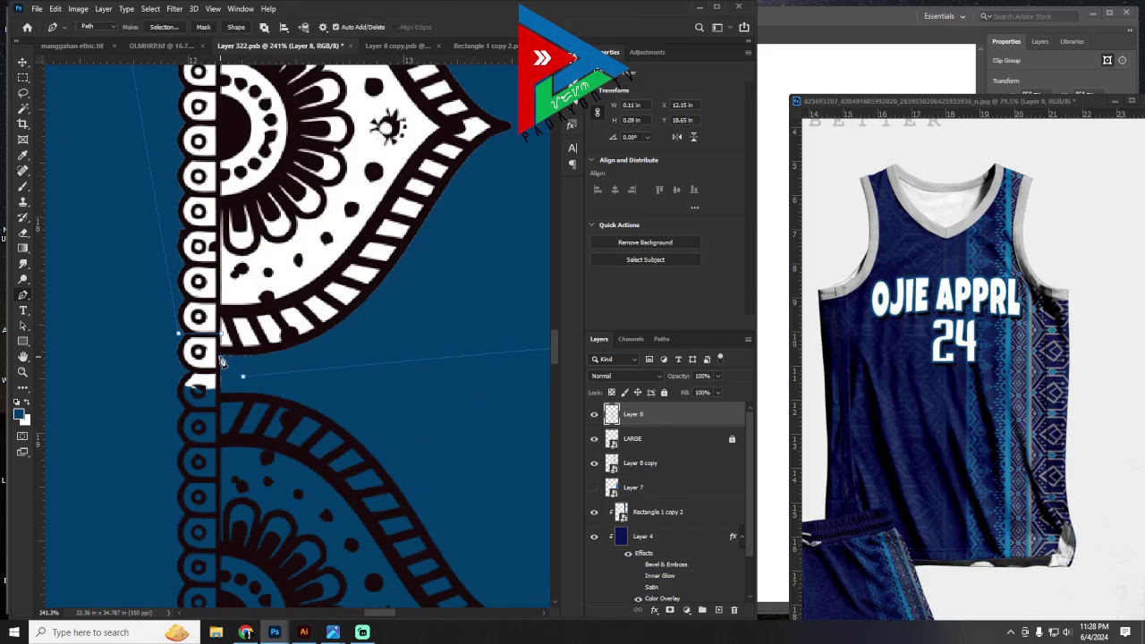
{"action": "scroll", "coordinate": [197, 391], "scroll_direction": "up", "scroll_amount": 3}
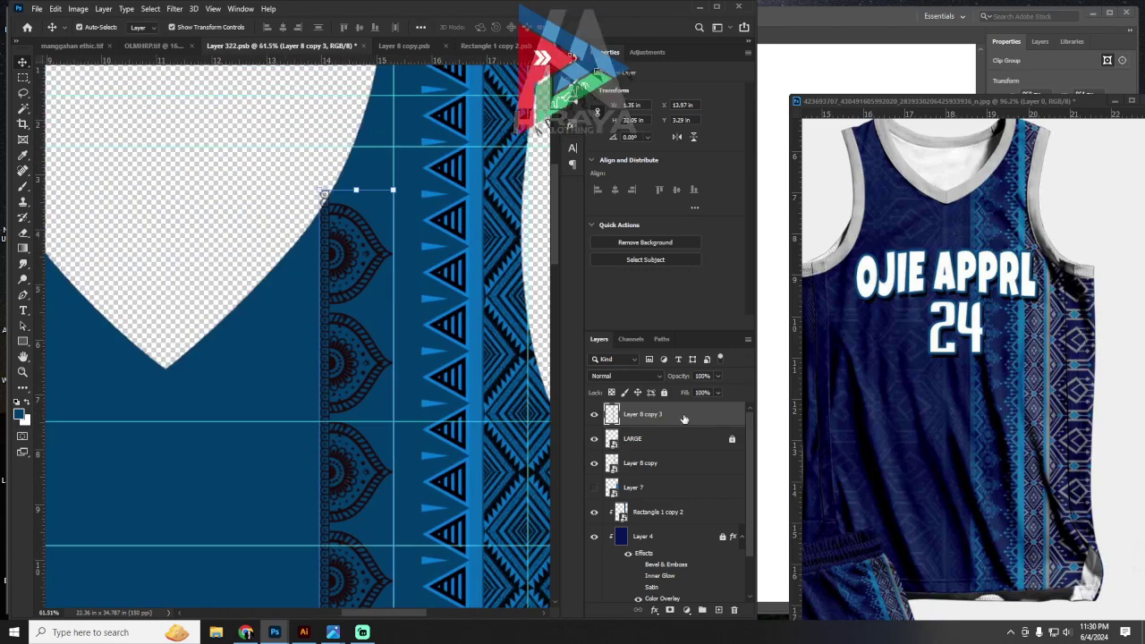
{"action": "left_click", "coordinate": [461, 264]}
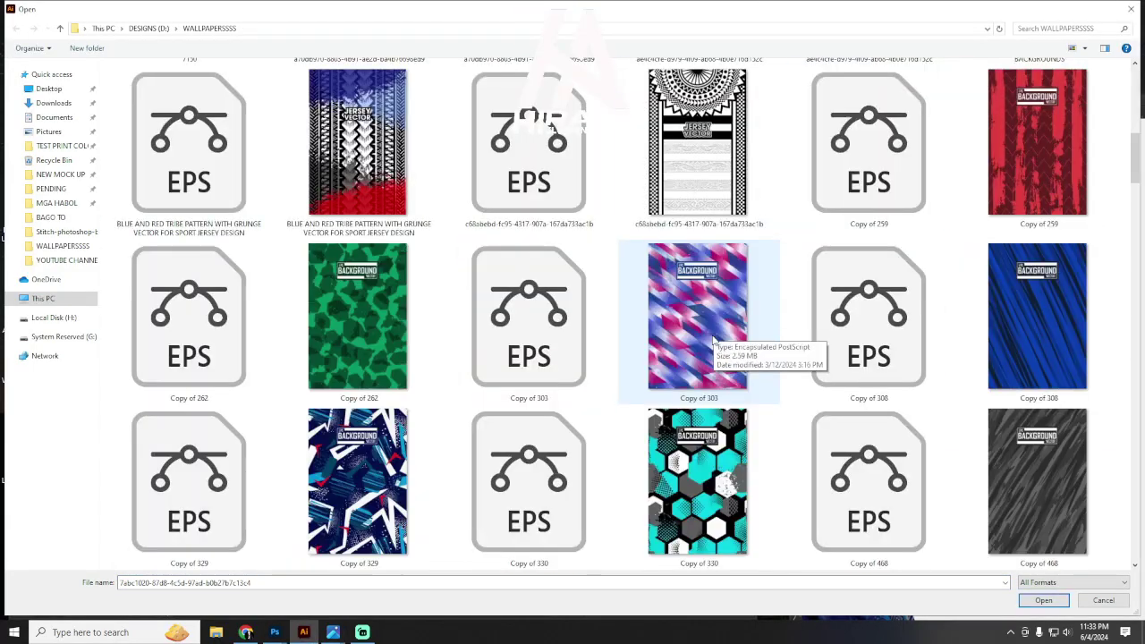
Step: Open the tribal stripe EPS from WALLPAPERSSSS and bring up its clip group's options
{"action": "scroll", "coordinate": [414, 302], "scroll_direction": "down", "scroll_amount": 3}
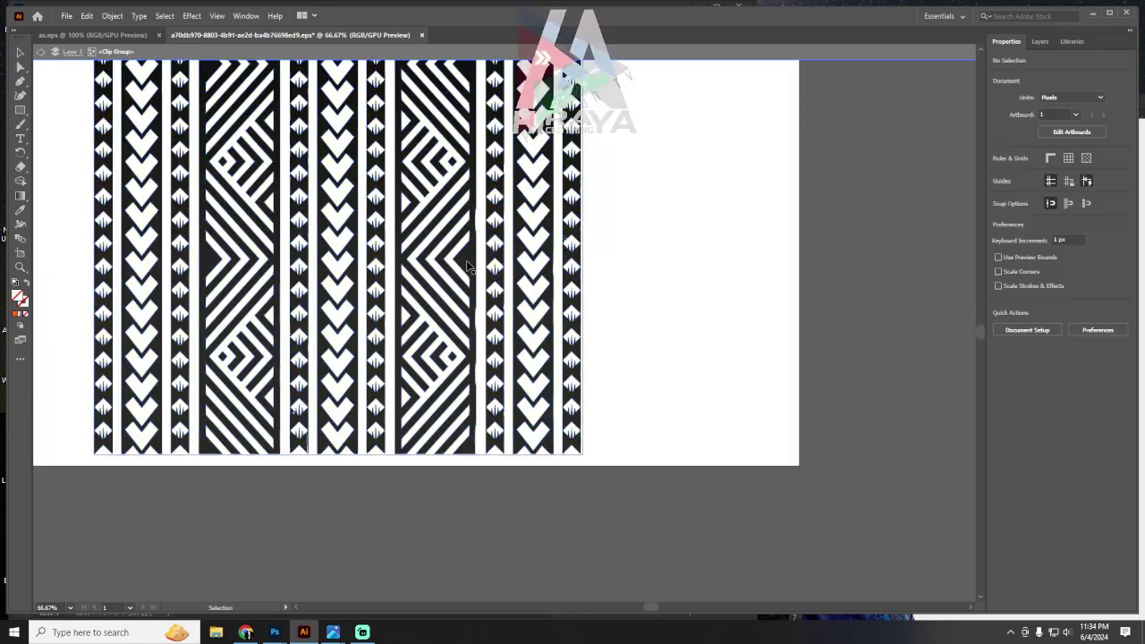
{"action": "right_click", "coordinate": [519, 259]}
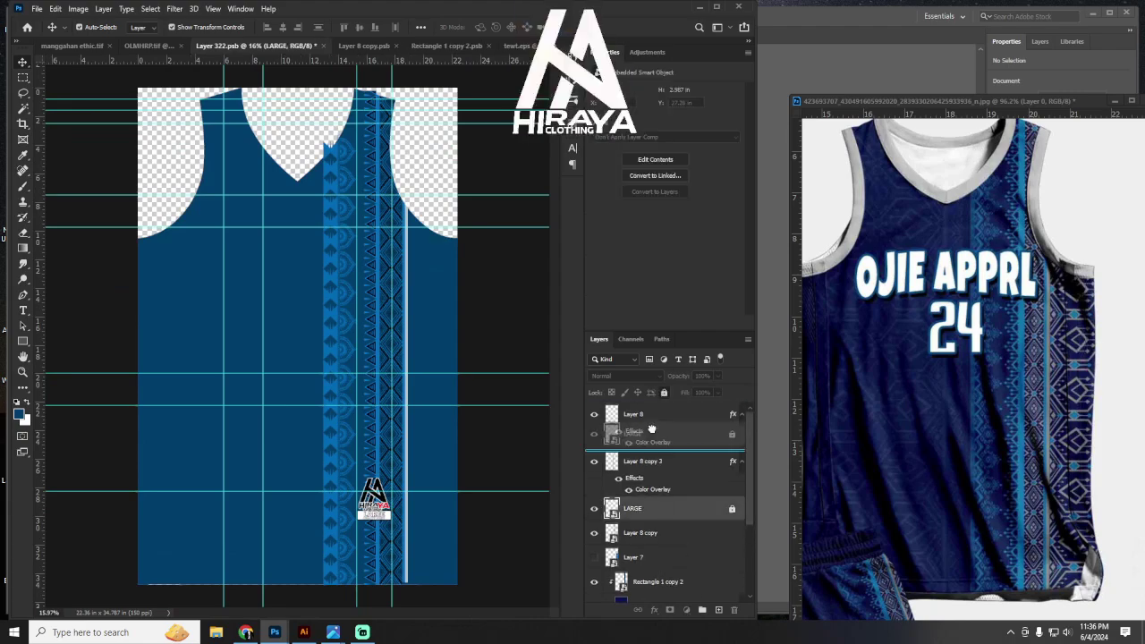
Step: Move the LARGE tag layer to the top, clip the pattern layers, and select a tall tribal strip
{"action": "left_click_drag", "start_coordinate": [651, 430], "coordinate": [651, 412]}
{"action": "right_click", "coordinate": [671, 537]}
{"action": "left_click", "coordinate": [688, 357]}
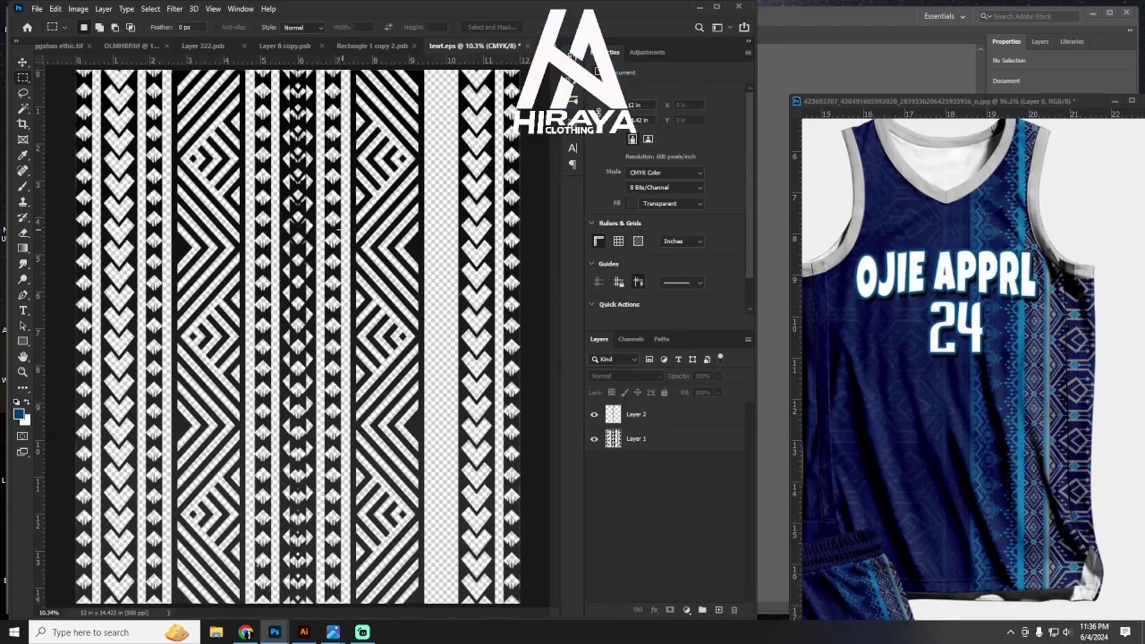
{"action": "scroll", "coordinate": [353, 92], "scroll_direction": "down", "scroll_amount": 1}
{"action": "left_click_drag", "start_coordinate": [352, 92], "coordinate": [463, 524]}
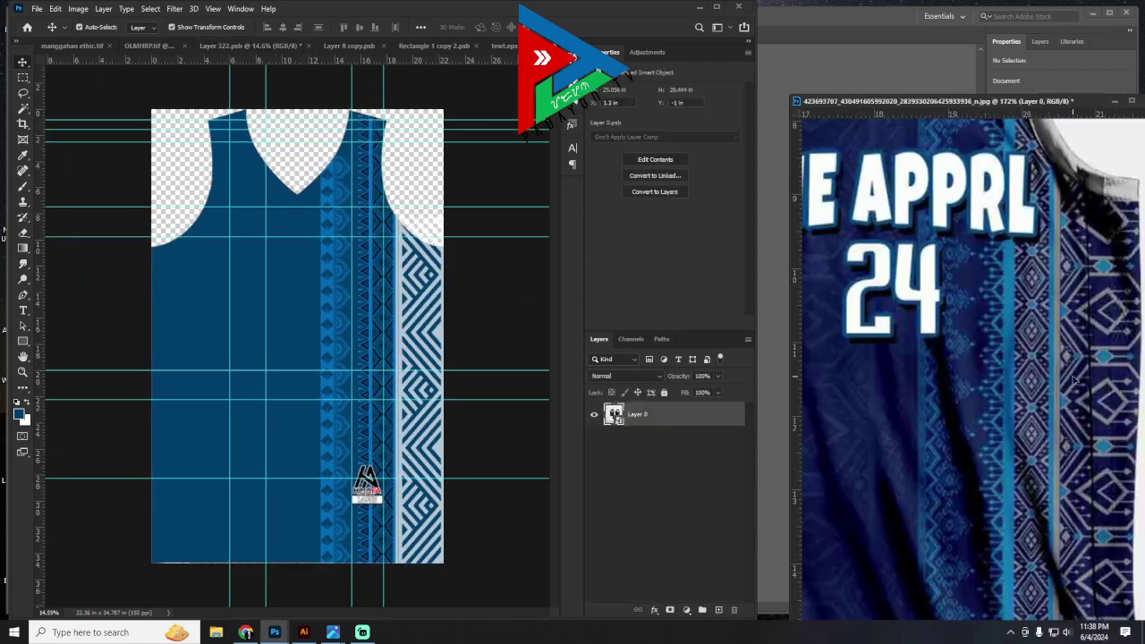
Step: Clip Layer 9, duplicate the diamond strip beside it, and apply a light-blue Color Overlay
{"action": "right_click", "coordinate": [671, 438]}
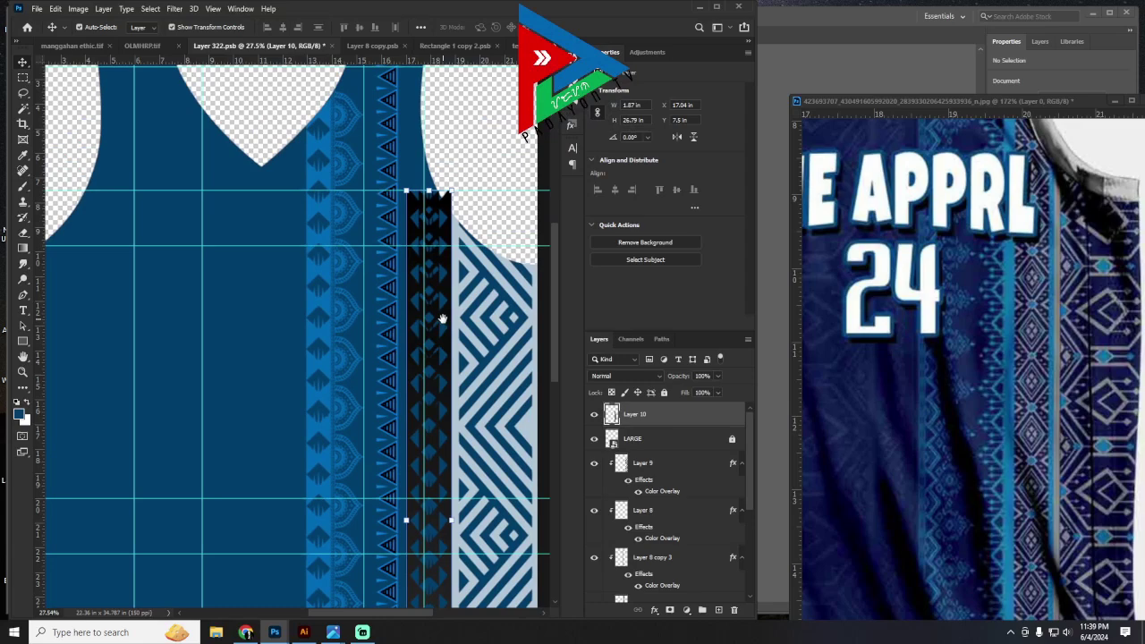
{"action": "left_click_drag", "start_coordinate": [442, 319], "coordinate": [424, 278]}
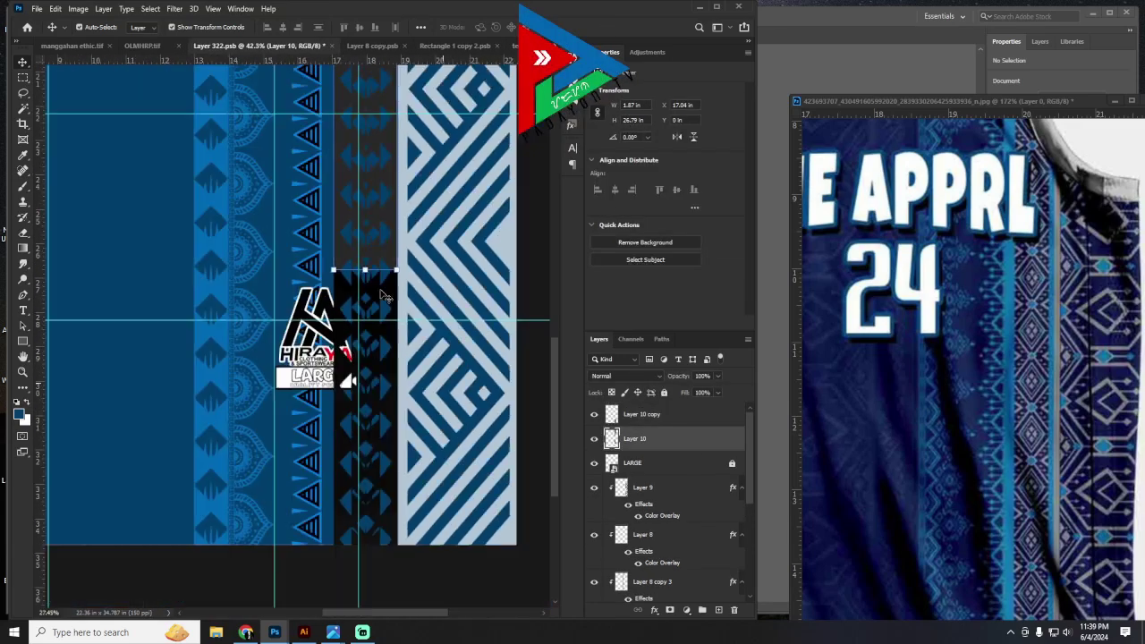
{"action": "left_click", "coordinate": [980, 354]}
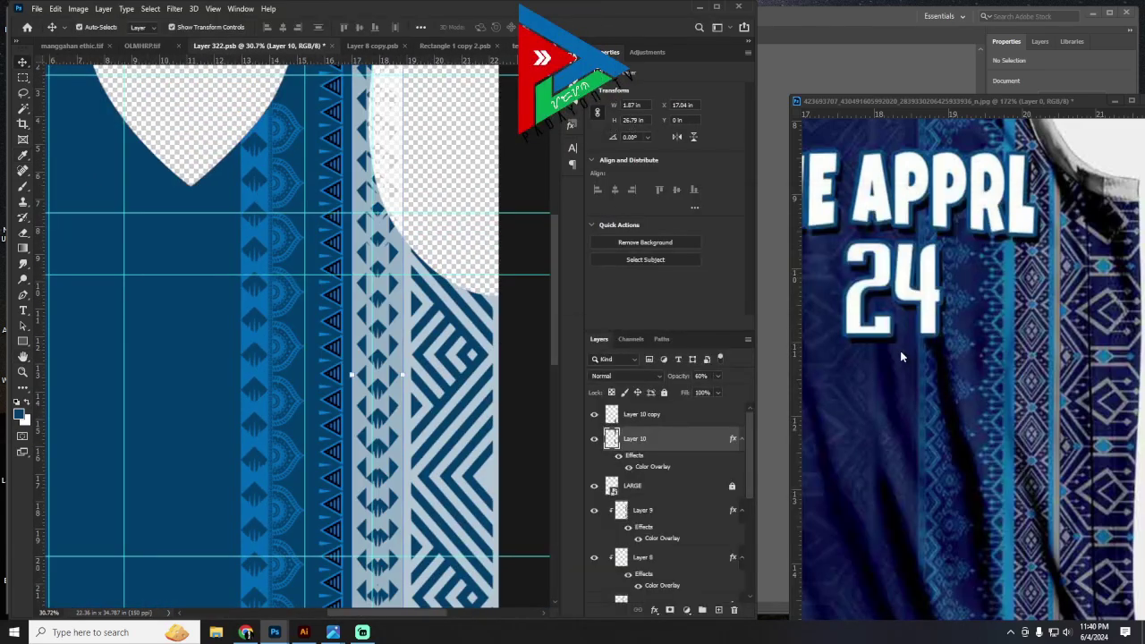
{"action": "scroll", "coordinate": [588, 557], "scroll_direction": "down", "scroll_amount": 5}
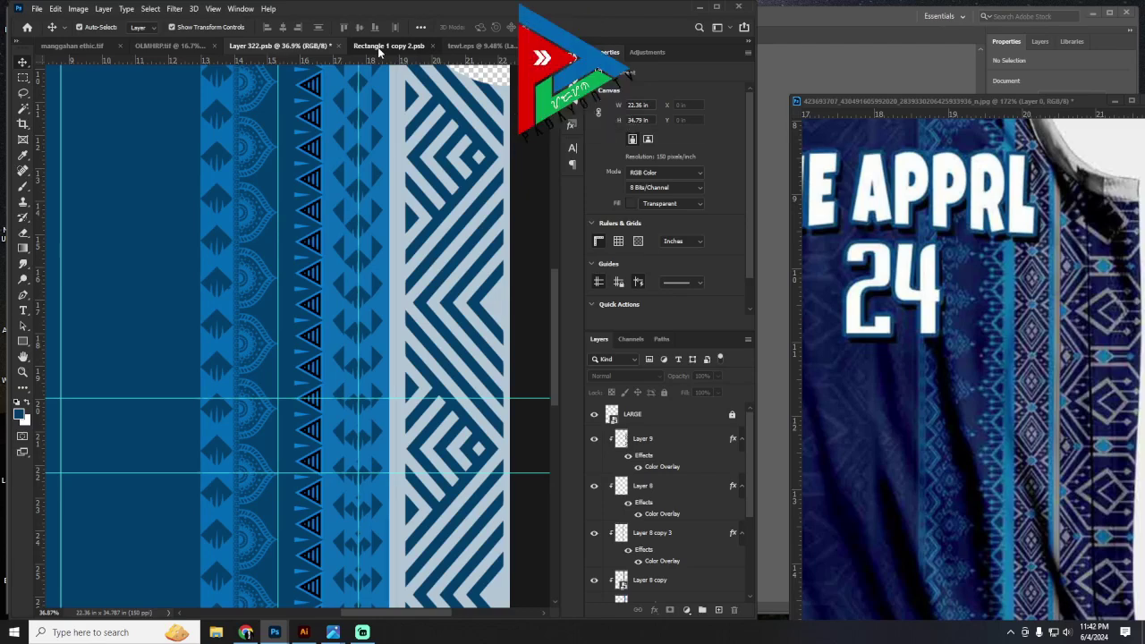
Step: Position the diamond strip at the jersey's left edge and duplicate it beside the side strip
{"action": "left_click", "coordinate": [379, 46]}
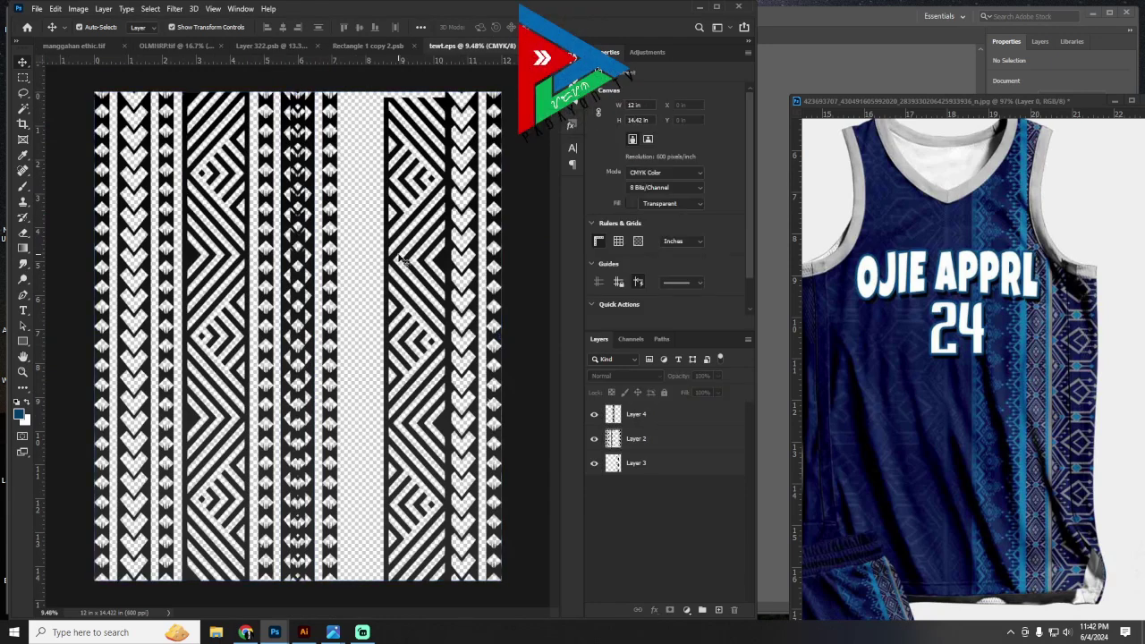
{"action": "left_click_drag", "start_coordinate": [399, 259], "coordinate": [364, 254]}
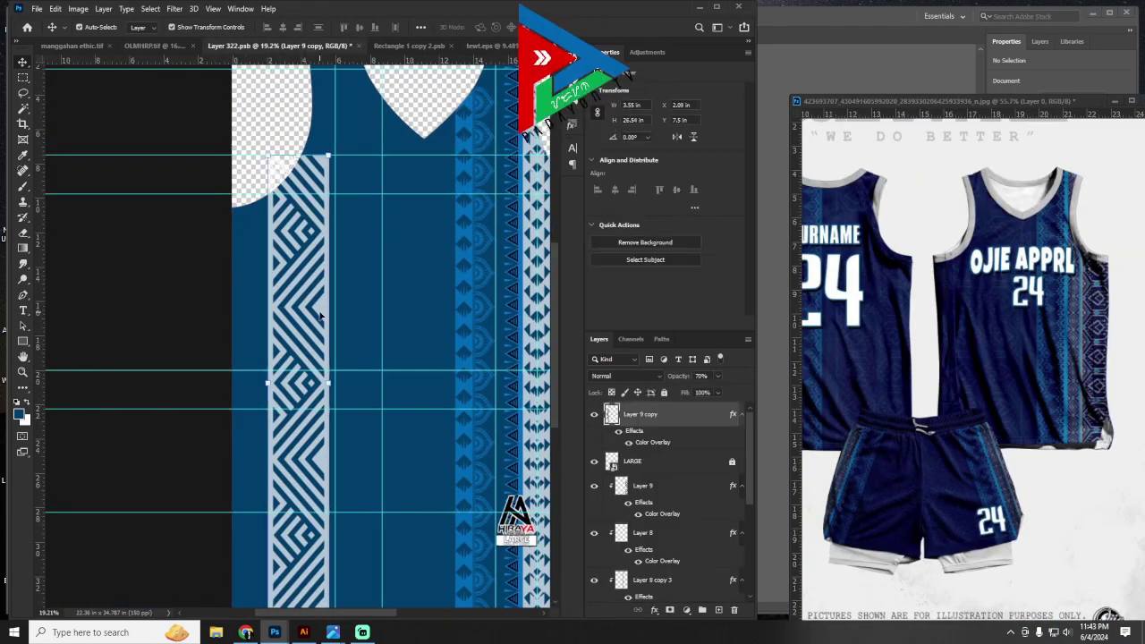
{"action": "left_click_drag", "start_coordinate": [320, 315], "coordinate": [284, 355]}
{"action": "left_click_drag", "start_coordinate": [284, 282], "coordinate": [282, 422]}
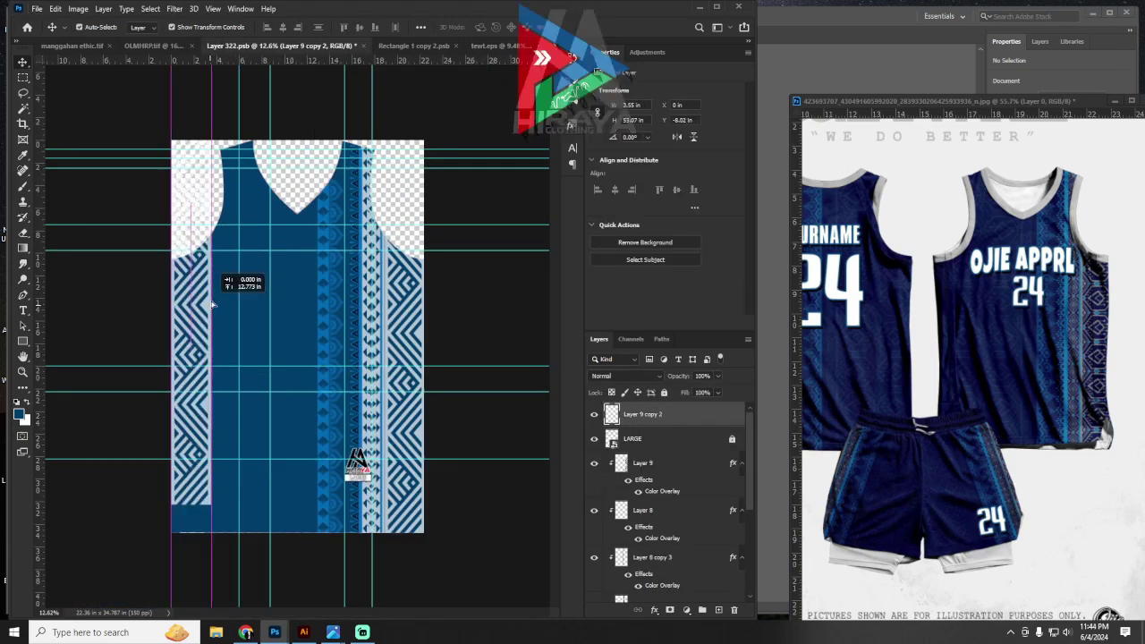
{"action": "left_click_drag", "start_coordinate": [185, 194], "coordinate": [253, 143]}
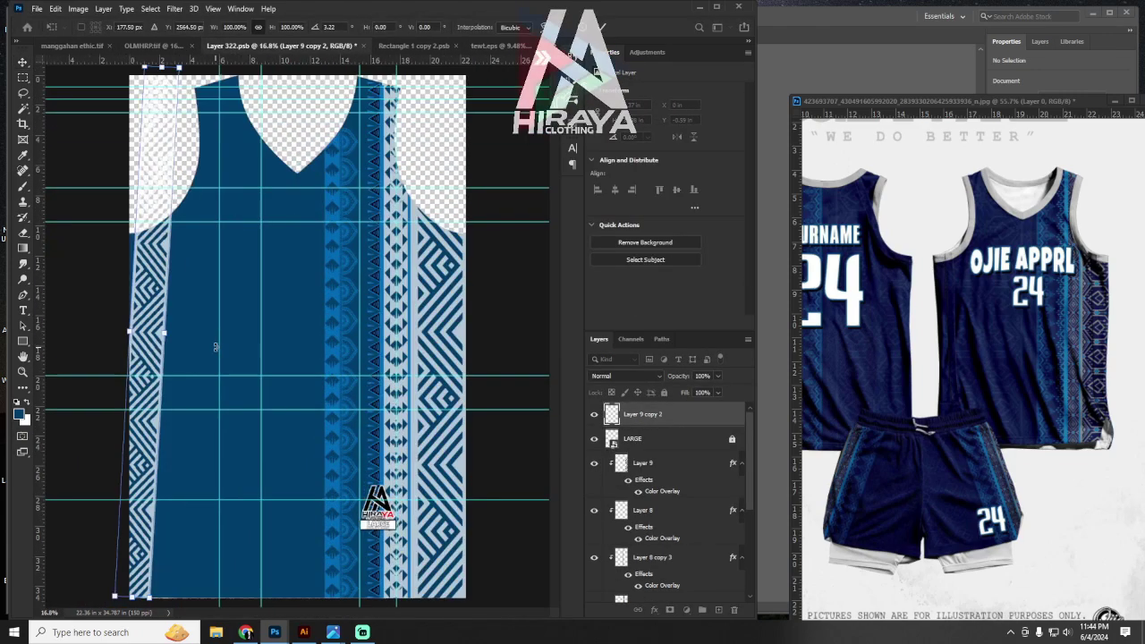
{"action": "key", "text": "Return"}
Step: Duplicate the strip with Ctrl+Alt+T to form the next column
{"action": "scroll", "coordinate": [268, 340], "scroll_direction": "up", "scroll_amount": 5}
{"action": "scroll", "coordinate": [248, 360], "scroll_direction": "up", "scroll_amount": 2}
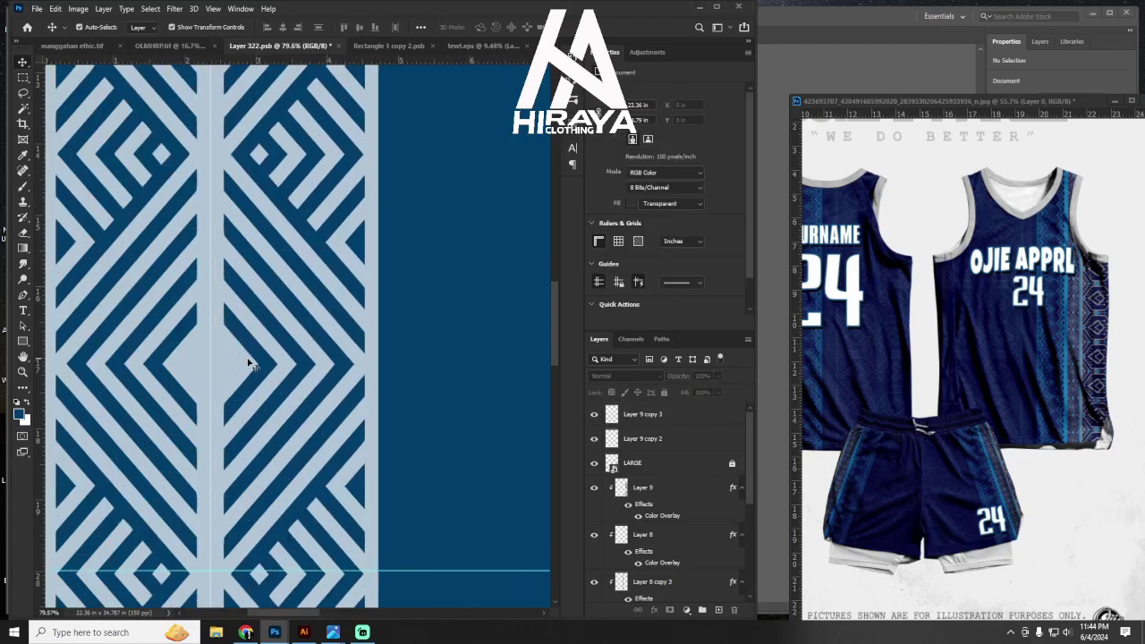
{"action": "scroll", "coordinate": [272, 373], "scroll_direction": "up", "scroll_amount": 2}
{"action": "scroll", "coordinate": [314, 389], "scroll_direction": "down", "scroll_amount": 4}
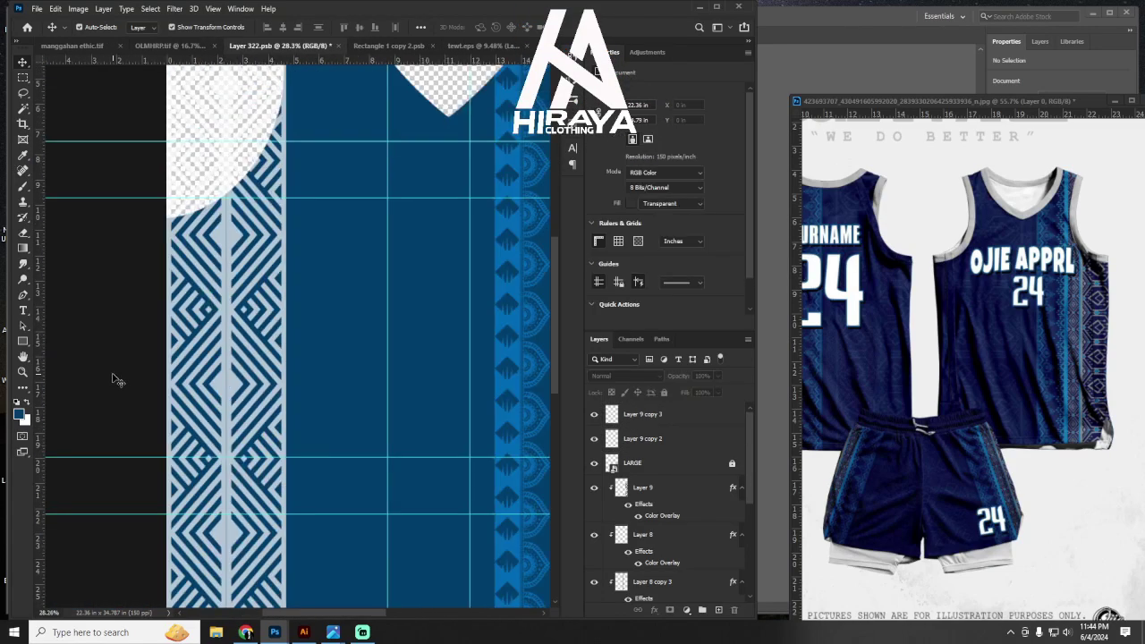
{"action": "scroll", "coordinate": [223, 387], "scroll_direction": "down", "scroll_amount": 2}
{"action": "key", "text": "ctrl+alt+t"}
{"action": "scroll", "coordinate": [204, 501], "scroll_direction": "down", "scroll_amount": 2}
{"action": "scroll", "coordinate": [224, 345], "scroll_direction": "up", "scroll_amount": 3}
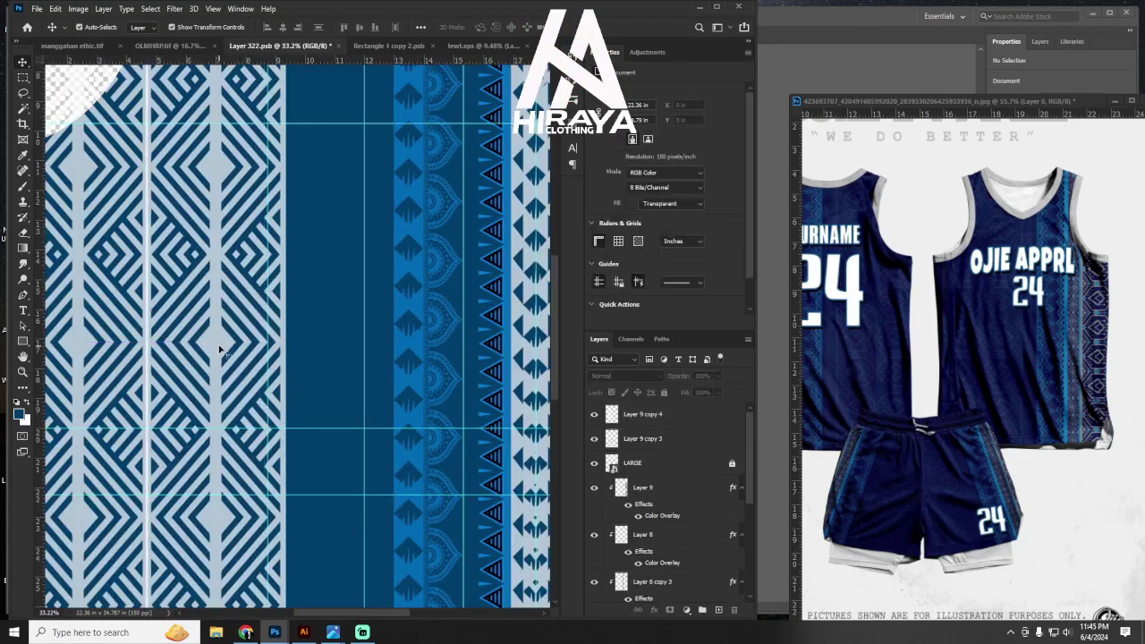
{"action": "scroll", "coordinate": [307, 363], "scroll_direction": "up", "scroll_amount": 3}
{"action": "key", "text": "Return"}
Step: Place another strip copy further across the jersey body
{"action": "scroll", "coordinate": [343, 334], "scroll_direction": "up", "scroll_amount": 2}
{"action": "scroll", "coordinate": [408, 352], "scroll_direction": "down", "scroll_amount": 2}
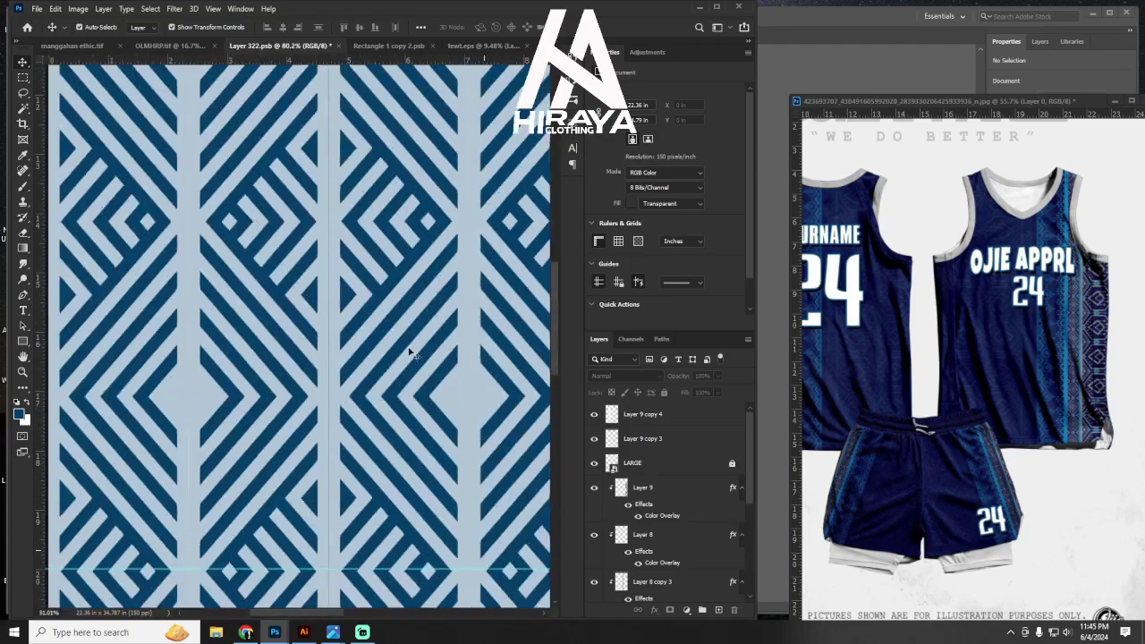
{"action": "scroll", "coordinate": [370, 483], "scroll_direction": "down", "scroll_amount": 3}
{"action": "scroll", "coordinate": [219, 287], "scroll_direction": "up", "scroll_amount": 6}
{"action": "scroll", "coordinate": [218, 286], "scroll_direction": "down", "scroll_amount": 3}
{"action": "left_click_drag", "start_coordinate": [231, 269], "coordinate": [234, 269]}
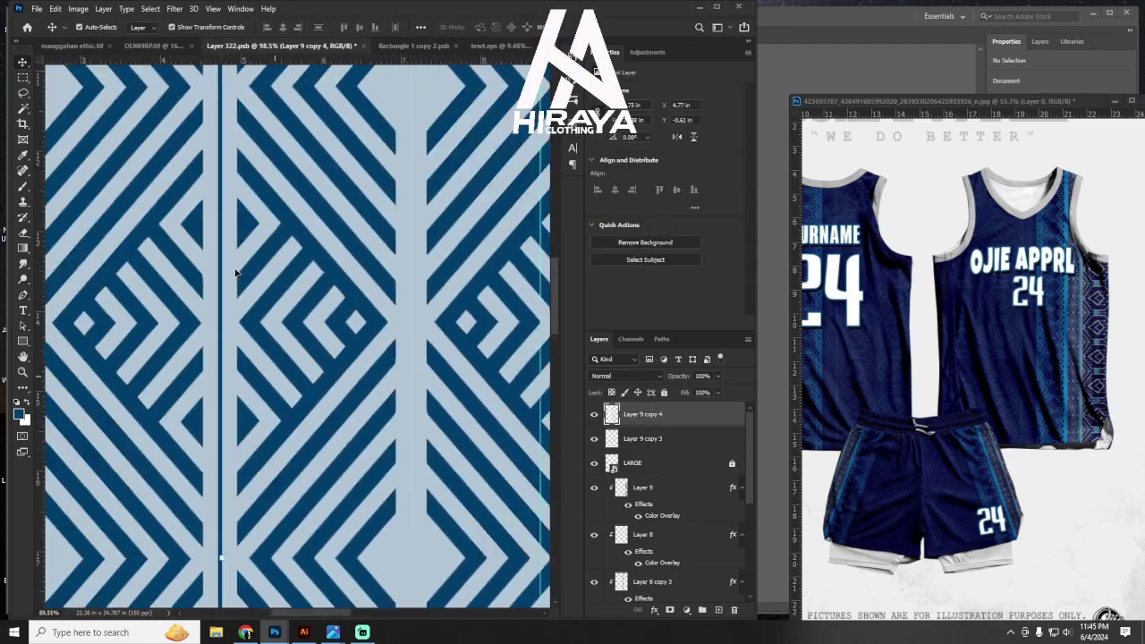
{"action": "scroll", "coordinate": [269, 313], "scroll_direction": "down", "scroll_amount": 3}
{"action": "scroll", "coordinate": [319, 217], "scroll_direction": "up", "scroll_amount": 4}
Step: Merge the strip copies, clip them to the jersey shape, and add a Color Overlay
{"action": "key", "text": "ctrl+e"}
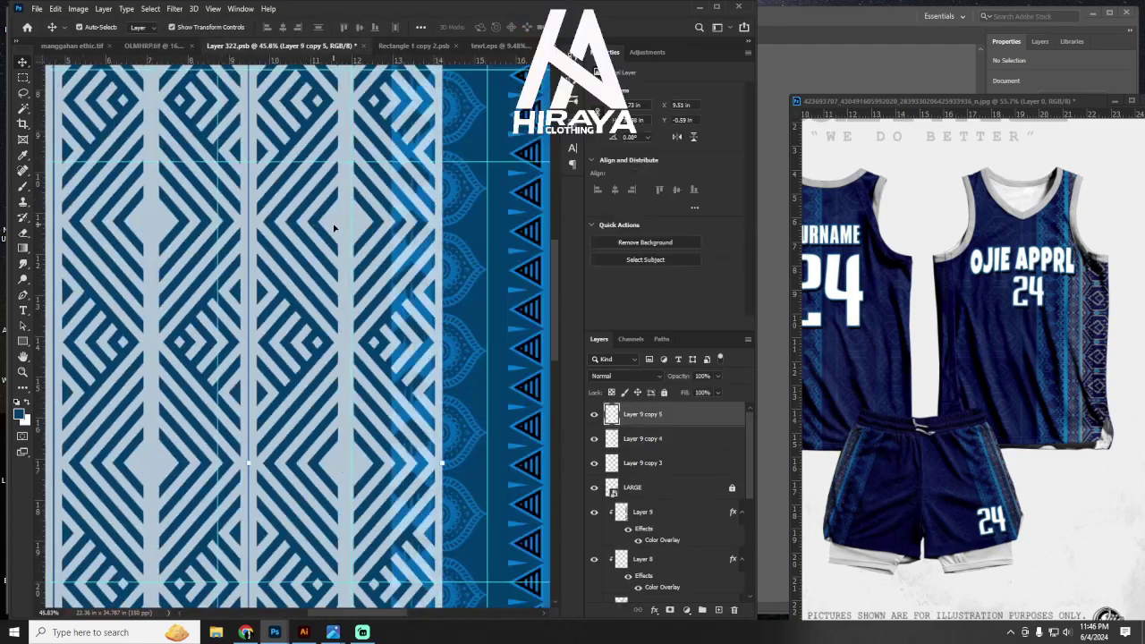
{"action": "scroll", "coordinate": [332, 230], "scroll_direction": "down", "scroll_amount": 5}
{"action": "right_click", "coordinate": [677, 439]}
{"action": "left_click", "coordinate": [729, 345]}
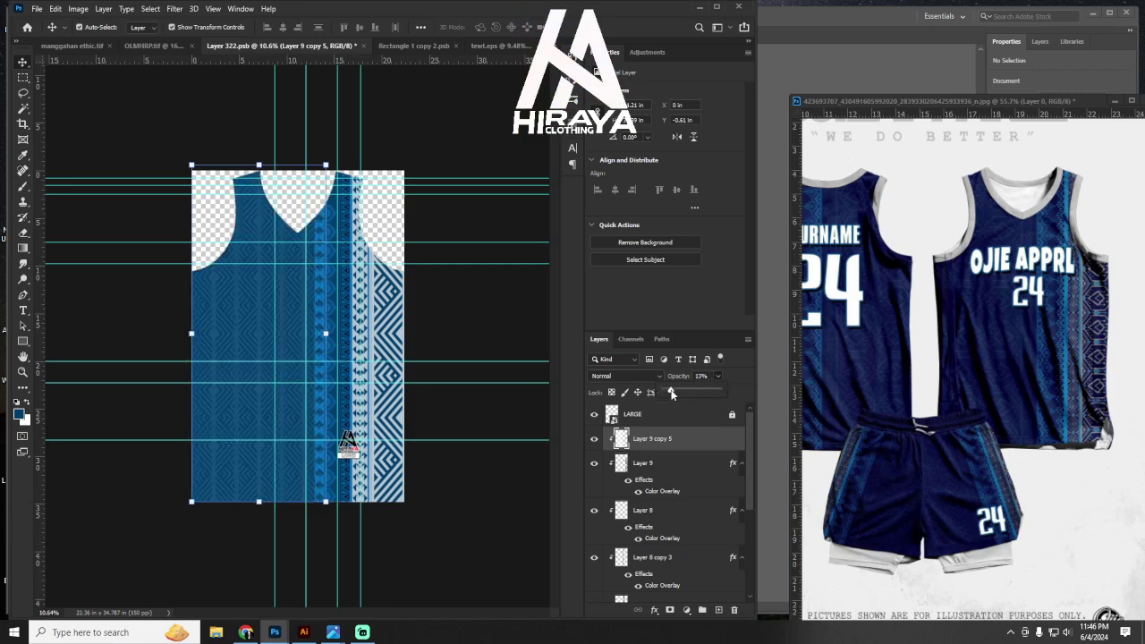
{"action": "left_click_drag", "start_coordinate": [672, 394], "coordinate": [716, 394]}
{"action": "double_click", "coordinate": [680, 438]}
{"action": "key", "text": "Return"}
{"action": "key", "text": "Return"}
Step: Fade the merged diamond pattern layer to about 10% opacity
{"action": "scroll", "coordinate": [434, 340], "scroll_direction": "up", "scroll_amount": 2}
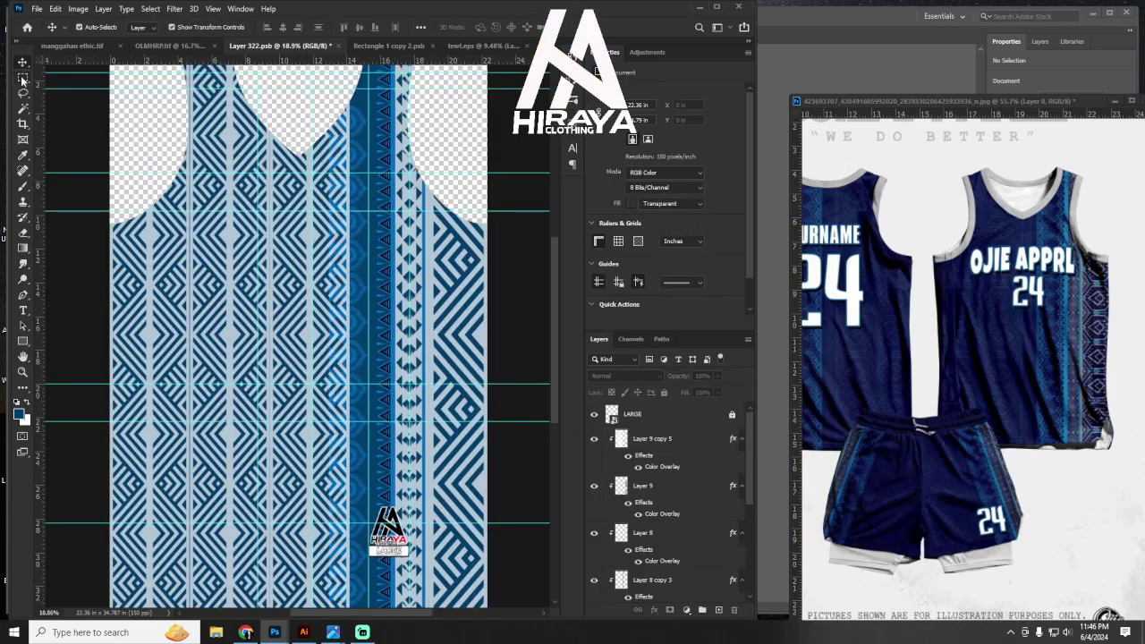
{"action": "left_click", "coordinate": [320, 286]}
{"action": "scroll", "coordinate": [321, 286], "scroll_direction": "up", "scroll_amount": 2}
{"action": "left_click_drag", "start_coordinate": [717, 379], "coordinate": [666, 394]}
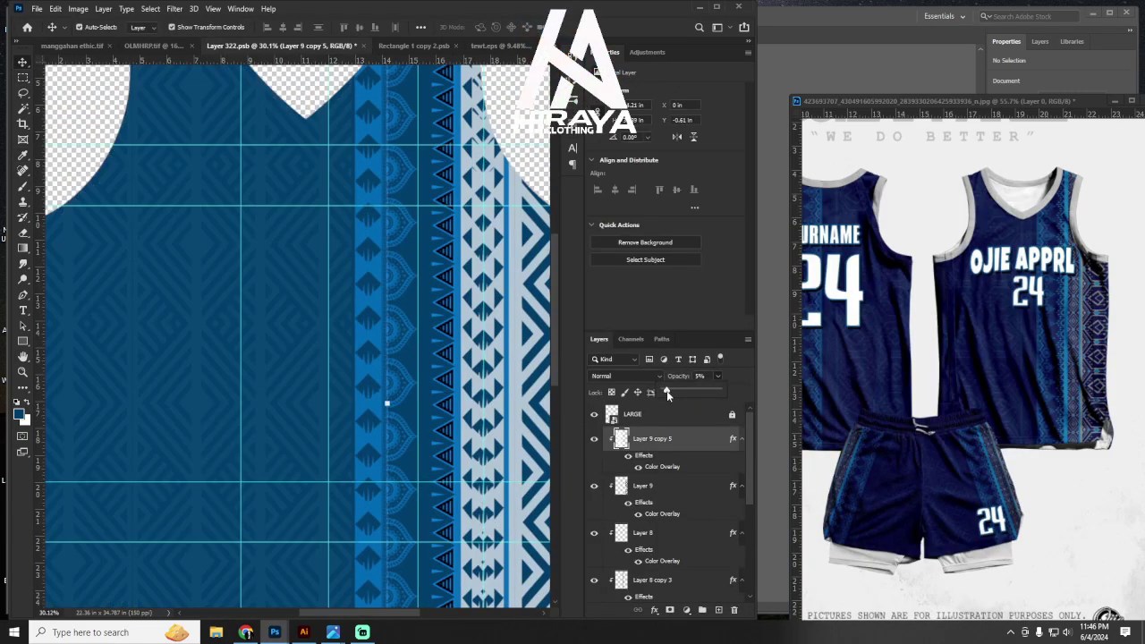
{"action": "scroll", "coordinate": [357, 394], "scroll_direction": "down", "scroll_amount": 3}
{"action": "scroll", "coordinate": [328, 380], "scroll_direction": "up", "scroll_amount": 2}
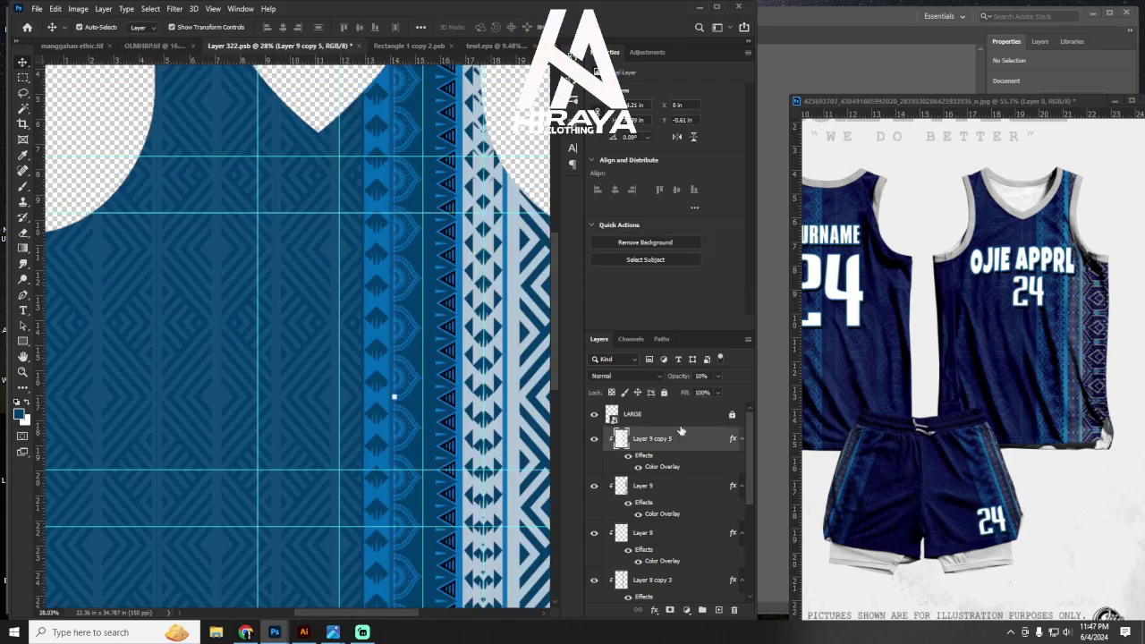
{"action": "right_click", "coordinate": [691, 439]}
{"action": "right_click", "coordinate": [688, 438]}
{"action": "left_click", "coordinate": [718, 408]}
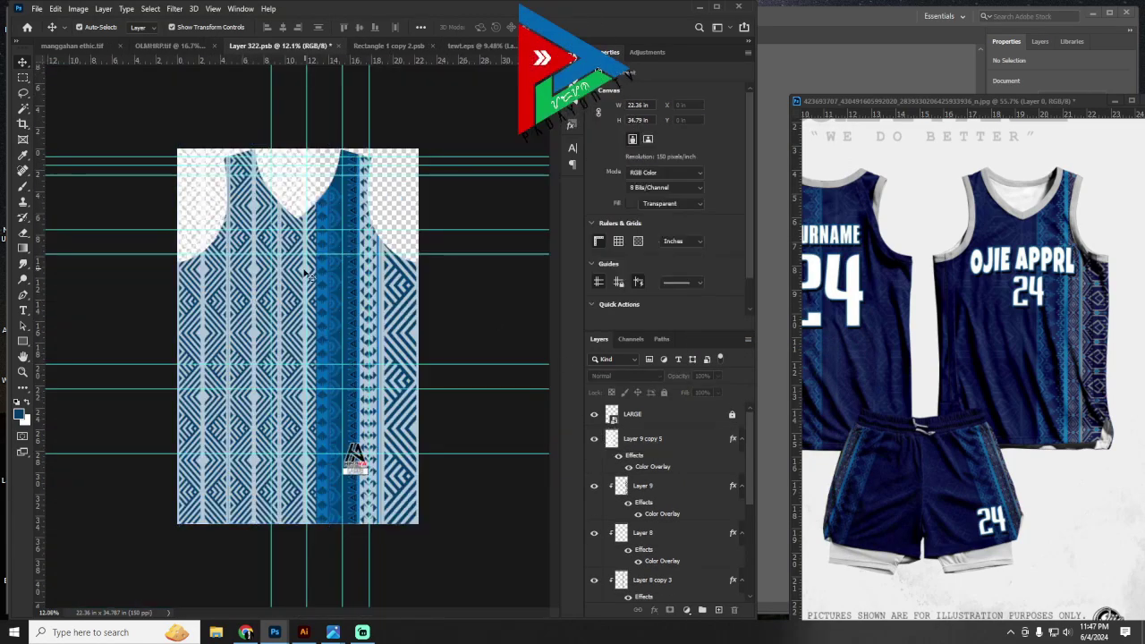
{"action": "left_click", "coordinate": [483, 45]}
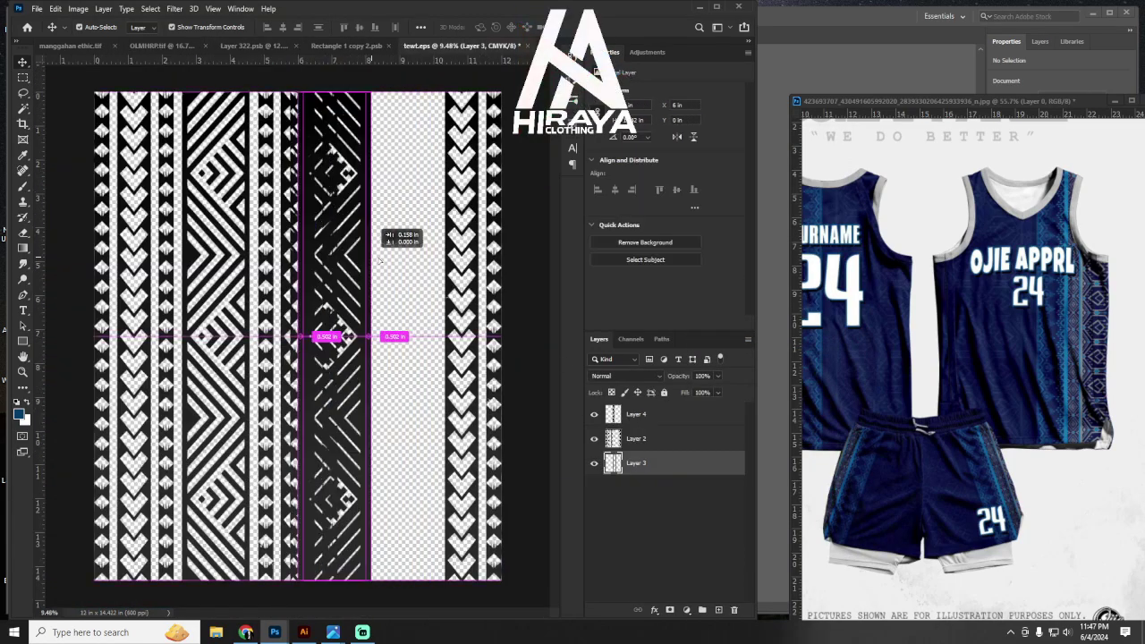
Step: Bring the white diamond pattern into the jersey document and commit its placement
{"action": "left_click_drag", "start_coordinate": [379, 261], "coordinate": [447, 261]}
{"action": "scroll", "coordinate": [447, 317], "scroll_direction": "up", "scroll_amount": 3}
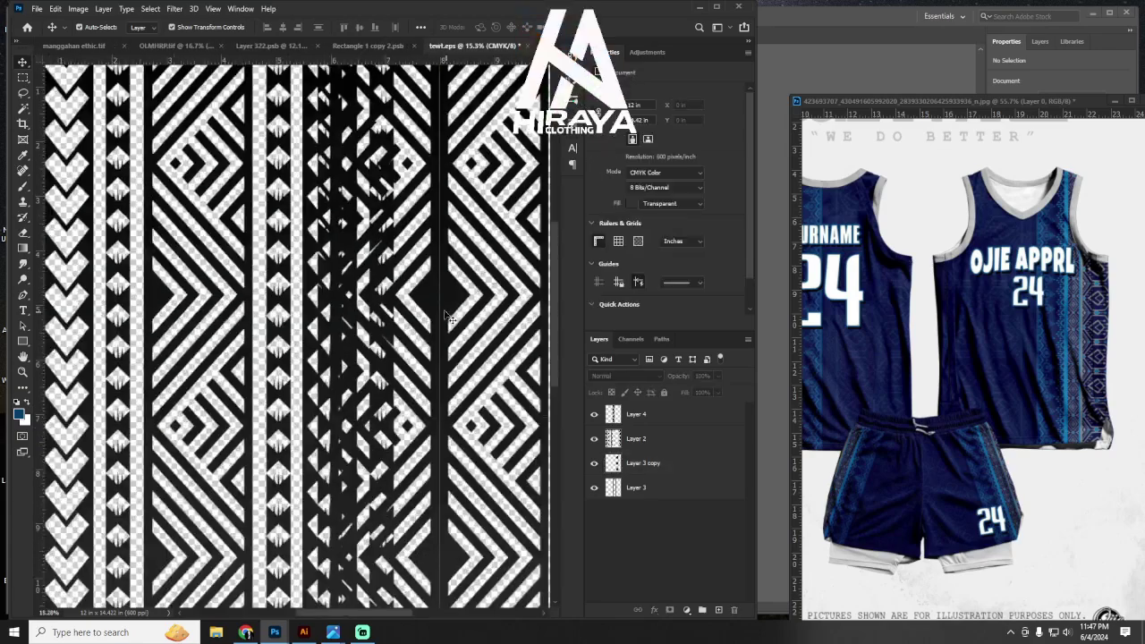
{"action": "left_click", "coordinate": [273, 45]}
{"action": "scroll", "coordinate": [258, 277], "scroll_direction": "down", "scroll_amount": 2}
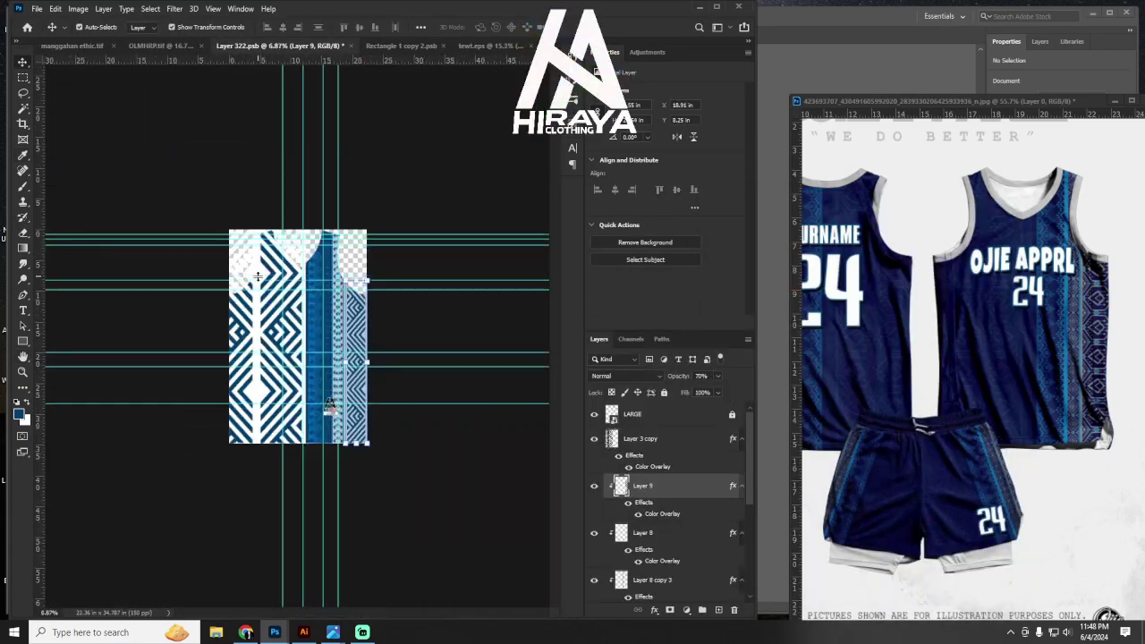
{"action": "key", "text": "Return"}
{"action": "scroll", "coordinate": [329, 406], "scroll_direction": "up", "scroll_amount": 2}
{"action": "scroll", "coordinate": [358, 468], "scroll_direction": "up", "scroll_amount": 2}
{"action": "scroll", "coordinate": [204, 486], "scroll_direction": "up", "scroll_amount": 1}
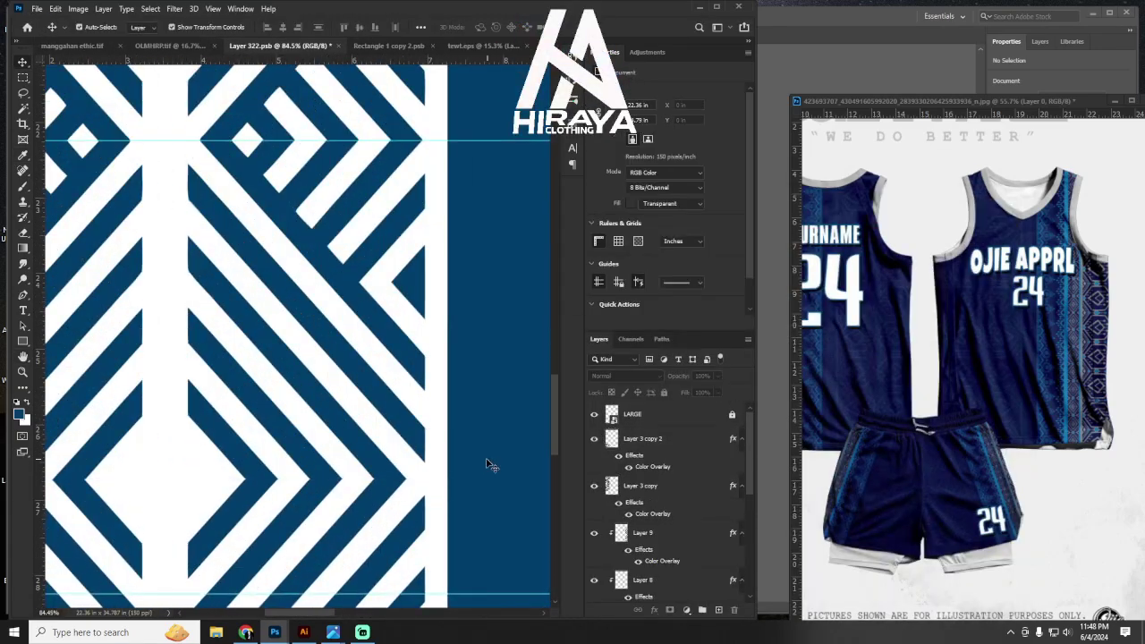
Step: Duplicate the diamond pattern layer and position the copy beside the first
{"action": "key", "text": "ctrl+j"}
{"action": "scroll", "coordinate": [366, 267], "scroll_direction": "down", "scroll_amount": 2}
{"action": "scroll", "coordinate": [268, 313], "scroll_direction": "up", "scroll_amount": 2}
{"action": "left_click_drag", "start_coordinate": [268, 313], "coordinate": [191, 342]}
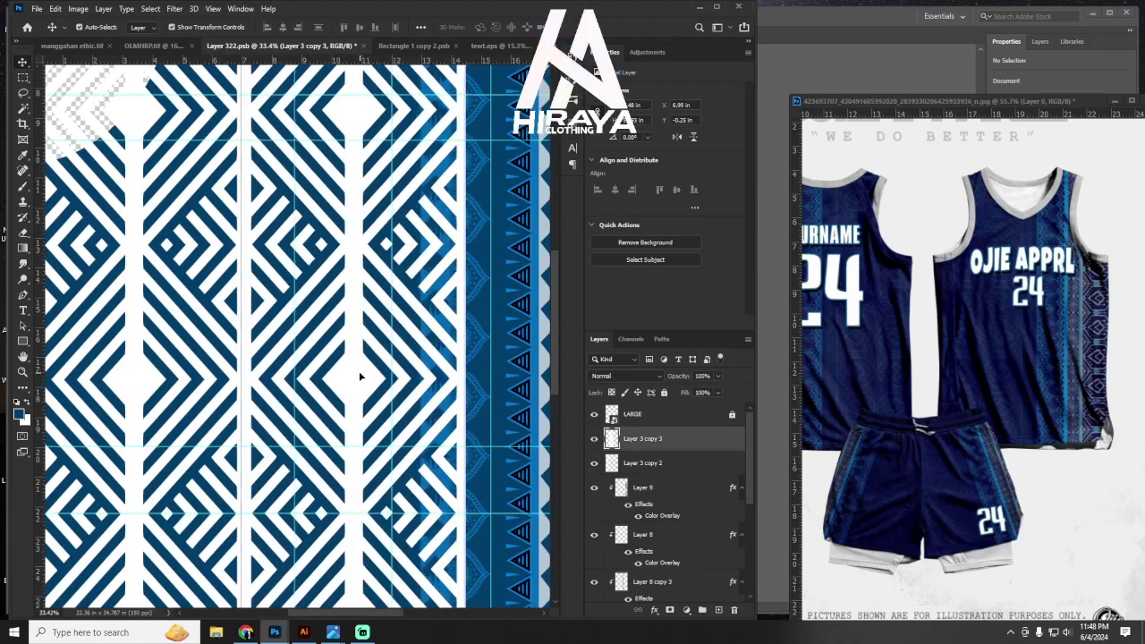
{"action": "scroll", "coordinate": [190, 342], "scroll_direction": "down", "scroll_amount": 3}
Step: Clip the pattern to the jersey body, nudge it left, and fade it to 11% opacity
{"action": "key", "text": "ctrl+["}
{"action": "key", "text": "ctrl+["}
{"action": "key", "text": "ctrl+["}
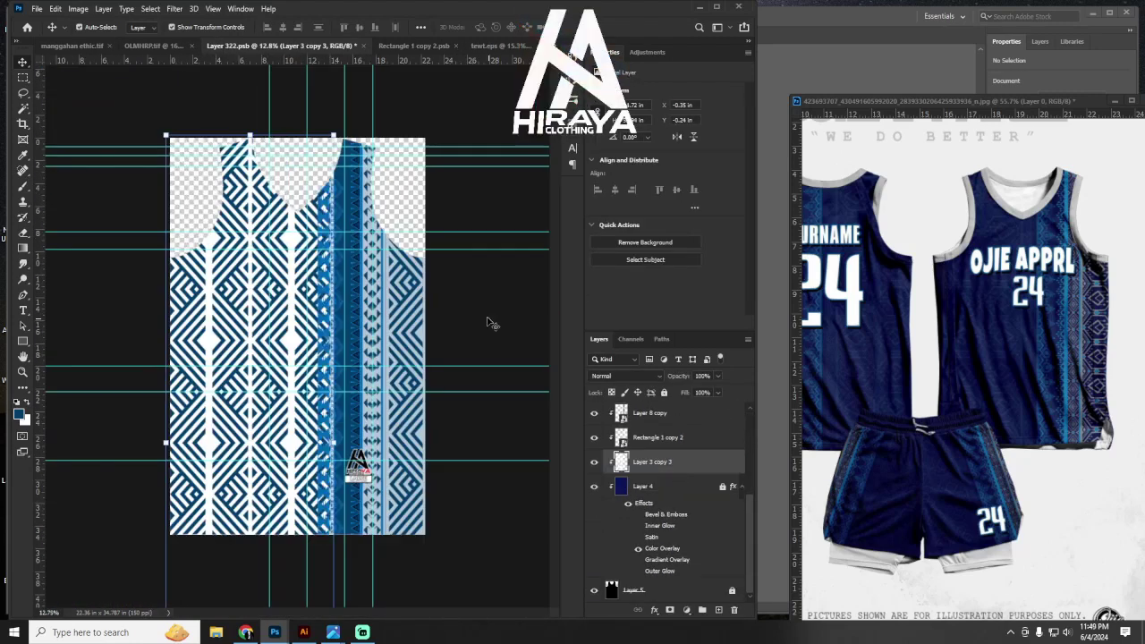
{"action": "left_click_drag", "start_coordinate": [288, 344], "coordinate": [275, 345]}
{"action": "scroll", "coordinate": [276, 344], "scroll_direction": "up", "scroll_amount": 4}
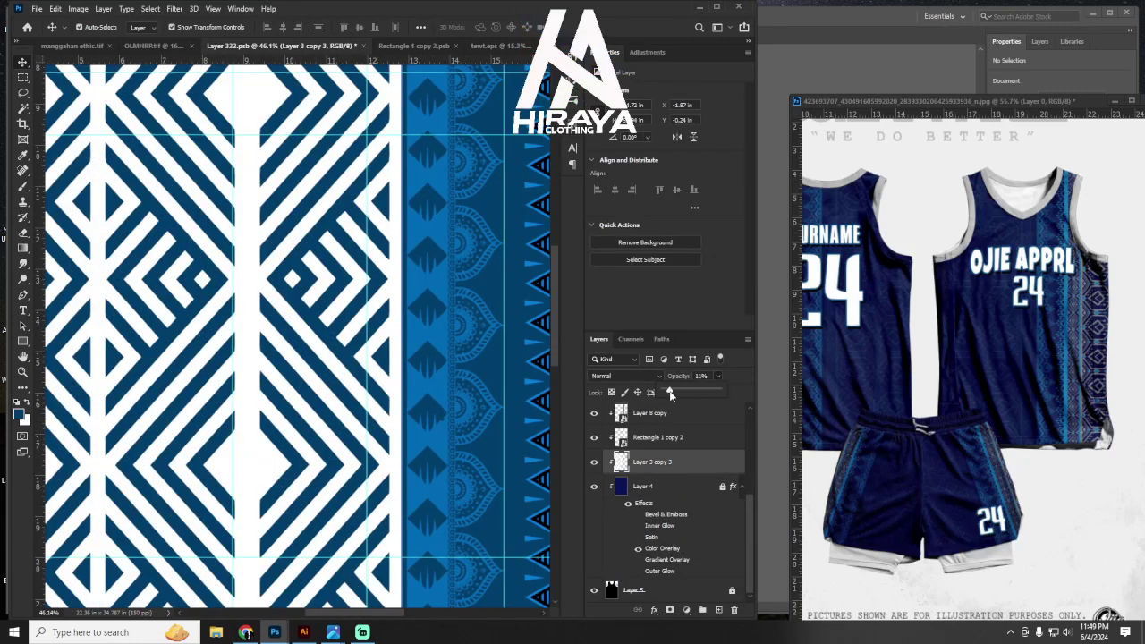
{"action": "left_click_drag", "start_coordinate": [670, 395], "coordinate": [681, 394]}
{"action": "scroll", "coordinate": [510, 299], "scroll_direction": "down", "scroll_amount": 3}
{"action": "left_click", "coordinate": [510, 299]}
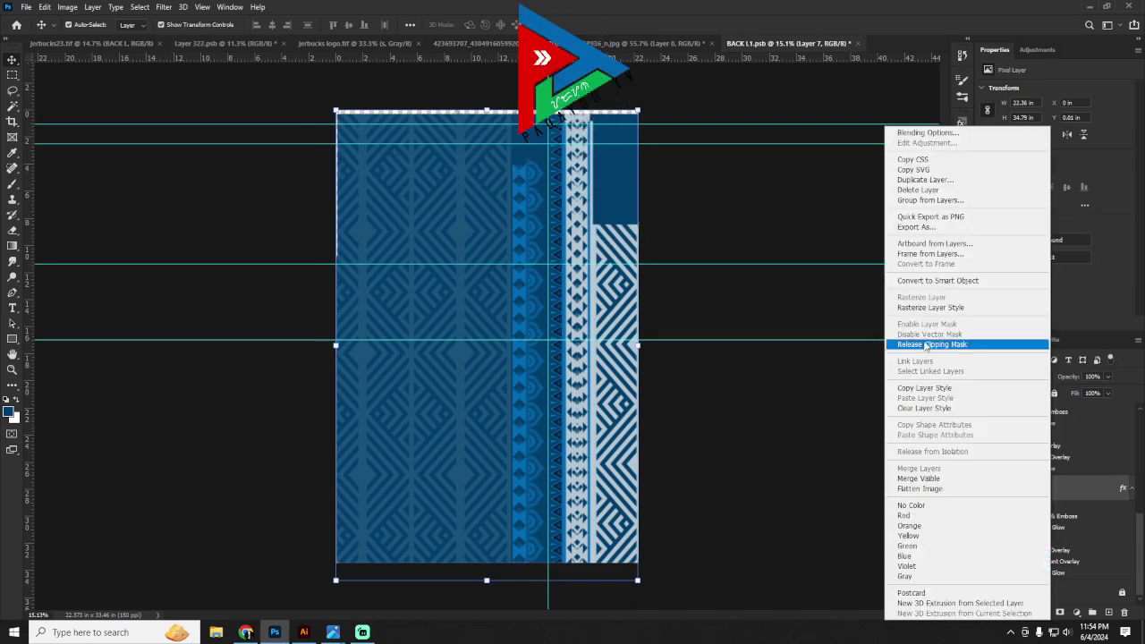
Step: Clip two layers to the jersey back shape and flip the back pattern horizontally
{"action": "right_click", "coordinate": [1062, 471]}
{"action": "left_click", "coordinate": [937, 371]}
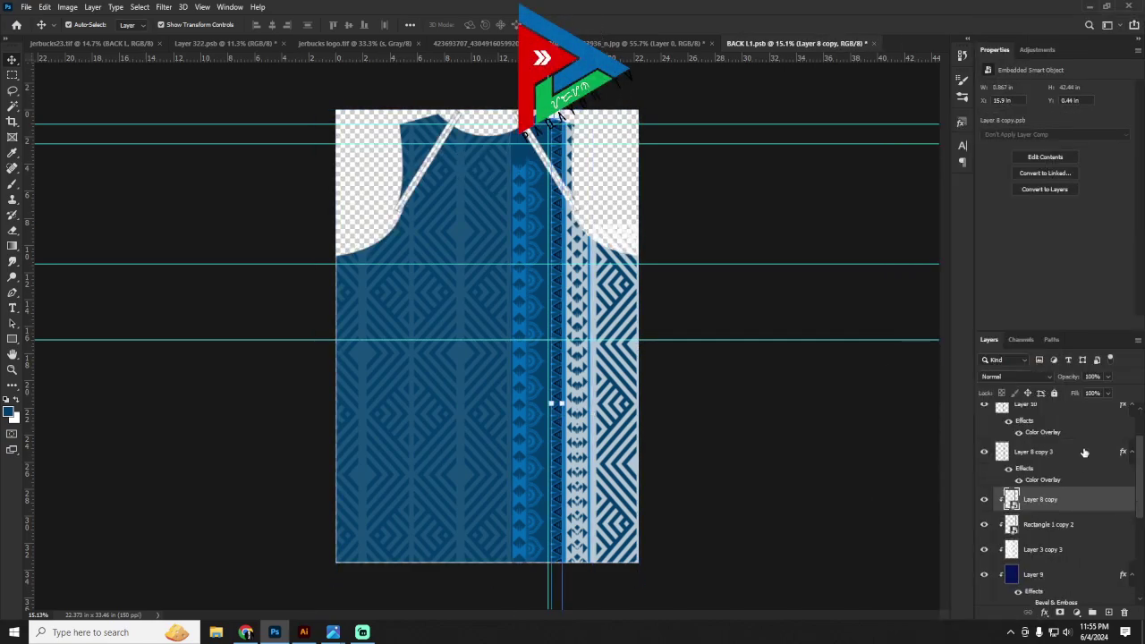
{"action": "right_click", "coordinate": [1099, 451]}
{"action": "left_click", "coordinate": [948, 344]}
{"action": "right_click", "coordinate": [505, 179]}
{"action": "left_click", "coordinate": [590, 370]}
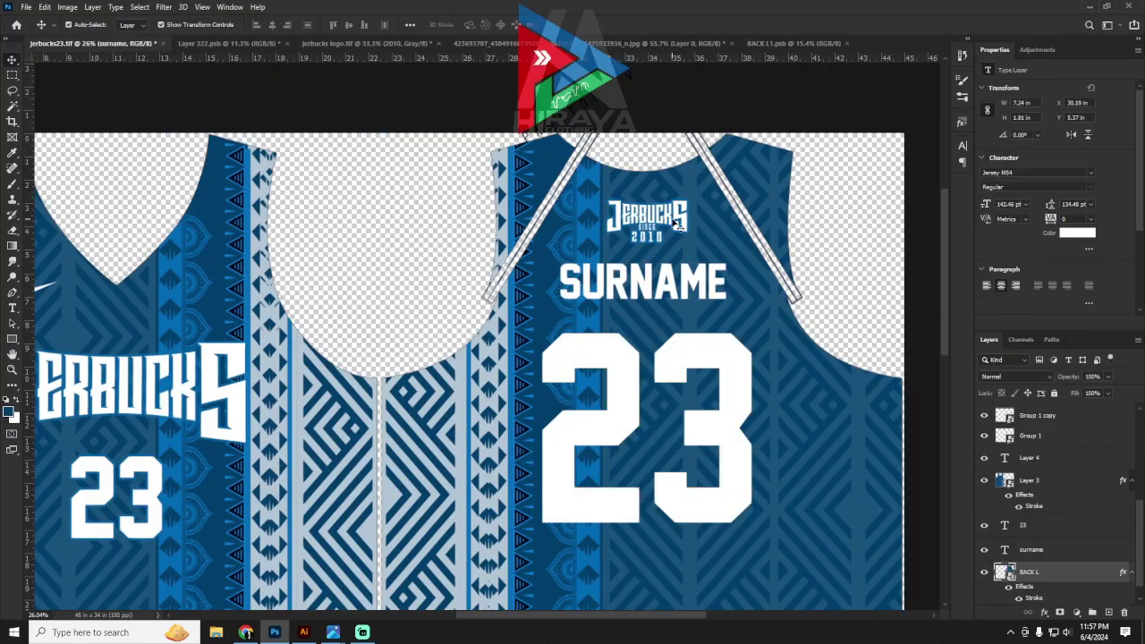
Step: Paste the copied stroke style onto the 23, compare against the front jersey, then close Layer 322
{"action": "right_click", "coordinate": [1056, 525]}
{"action": "left_click", "coordinate": [966, 501]}
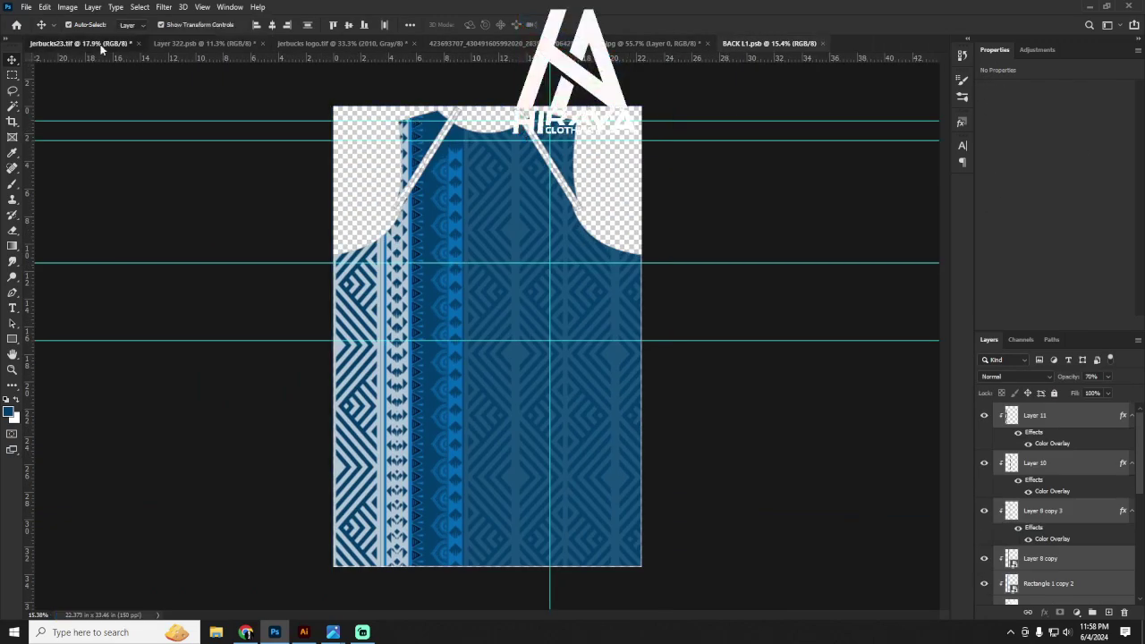
{"action": "left_click", "coordinate": [101, 45]}
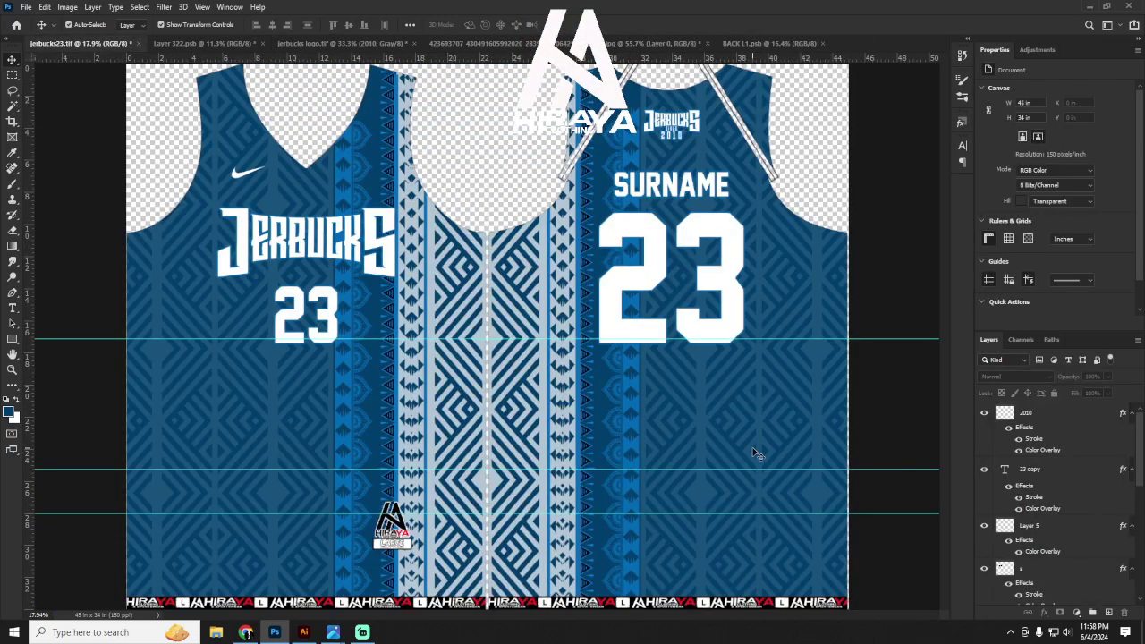
{"action": "left_click", "coordinate": [767, 44]}
{"action": "scroll", "coordinate": [521, 268], "scroll_direction": "down", "scroll_amount": 2}
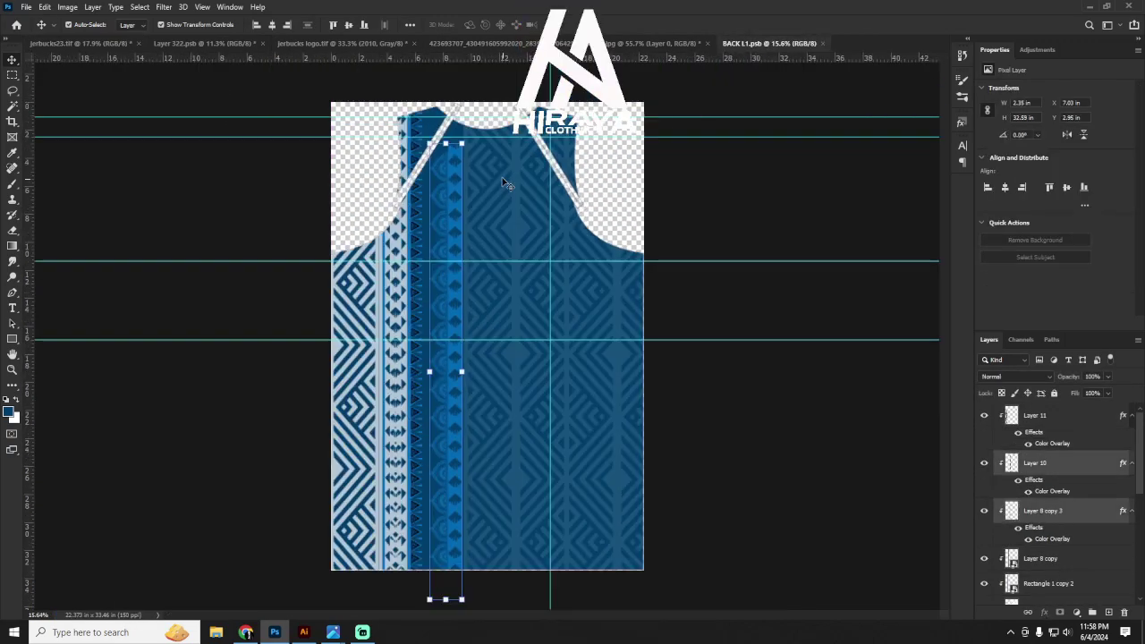
{"action": "left_click", "coordinate": [101, 43]}
Step: Save and close Layer 322, then open OLMHRP NEW.tif and its front smart object
{"action": "left_click", "coordinate": [265, 42]}
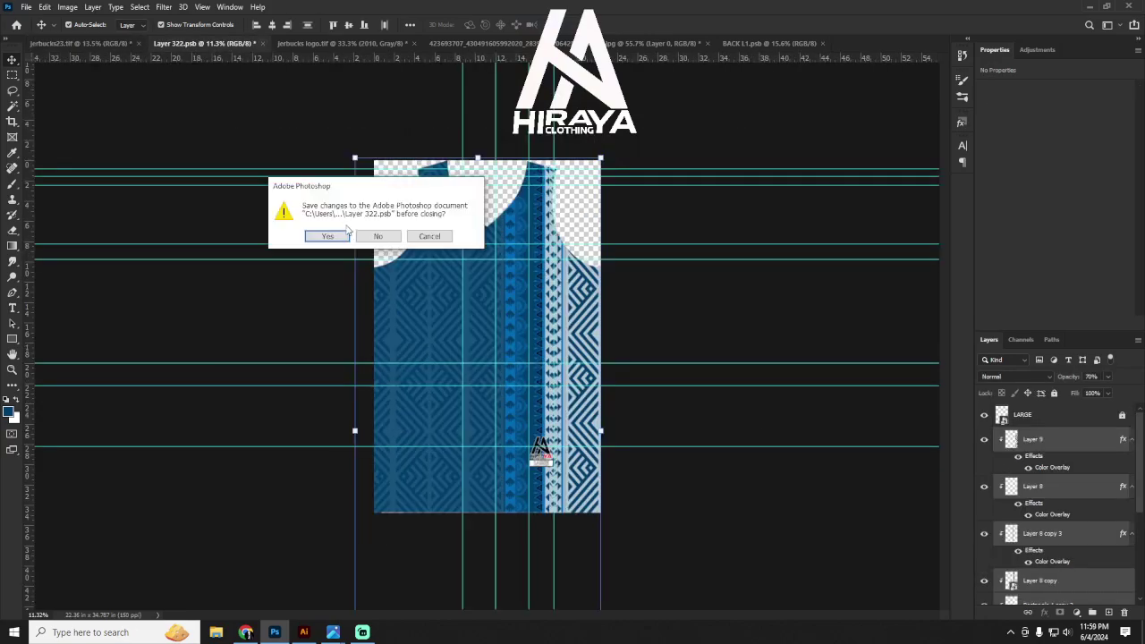
{"action": "left_click", "coordinate": [378, 235]}
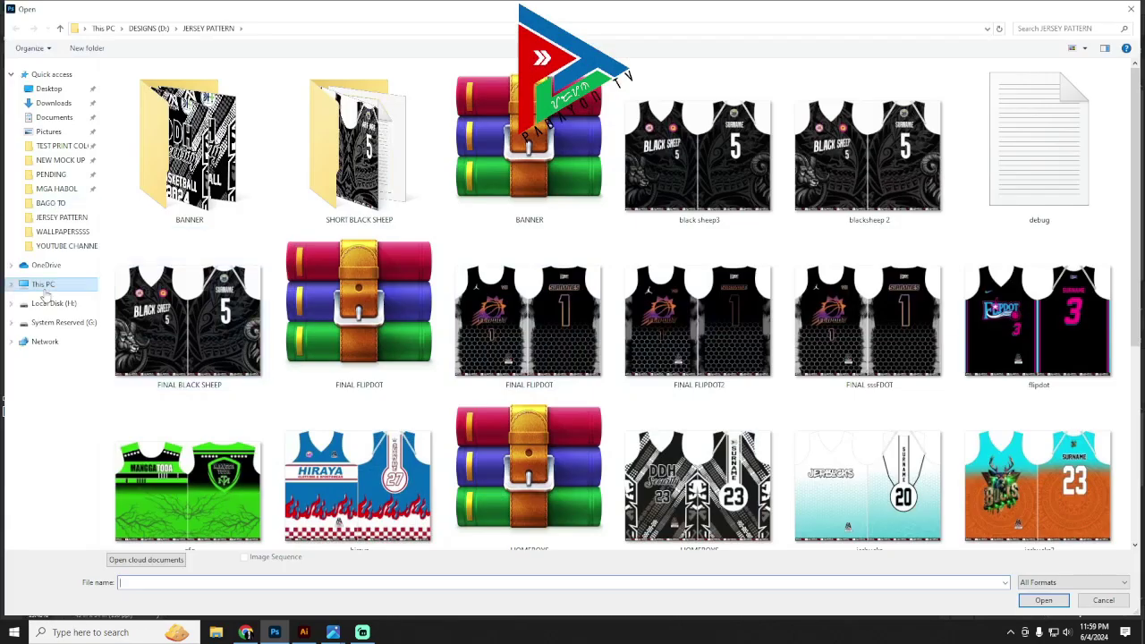
{"action": "left_click", "coordinate": [148, 28]}
{"action": "double_click", "coordinate": [912, 146]}
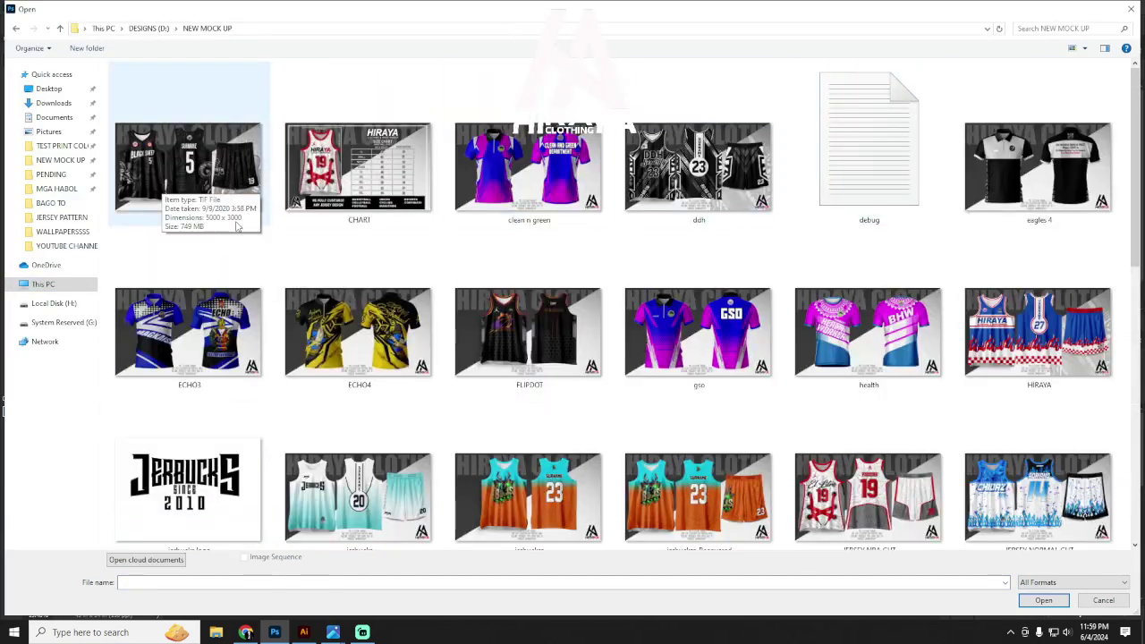
{"action": "scroll", "coordinate": [158, 184], "scroll_direction": "down", "scroll_amount": 3}
{"action": "double_click", "coordinate": [1042, 353]}
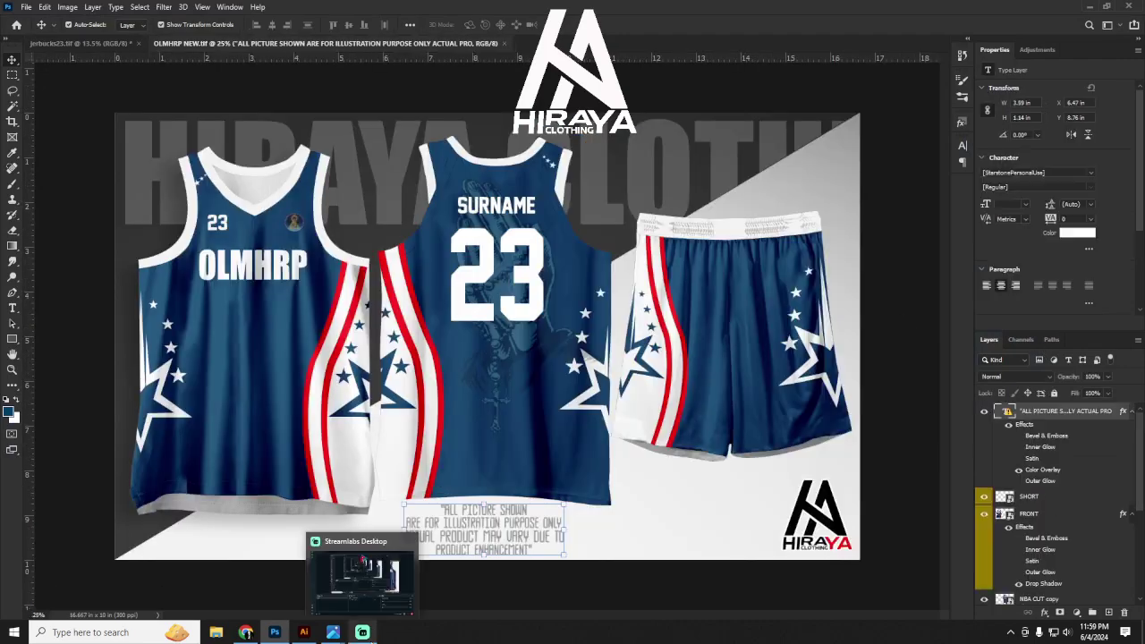
{"action": "double_click", "coordinate": [1003, 513]}
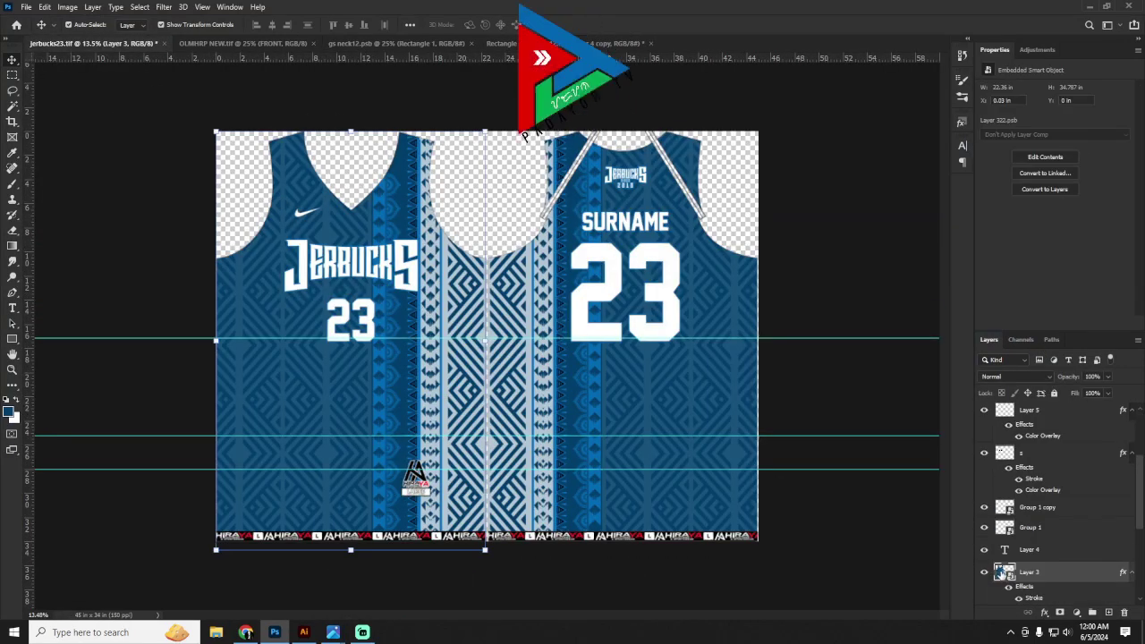
Step: Open the embedded pattern document and fade the diamond pattern layer to 7% opacity
{"action": "double_click", "coordinate": [1000, 572]}
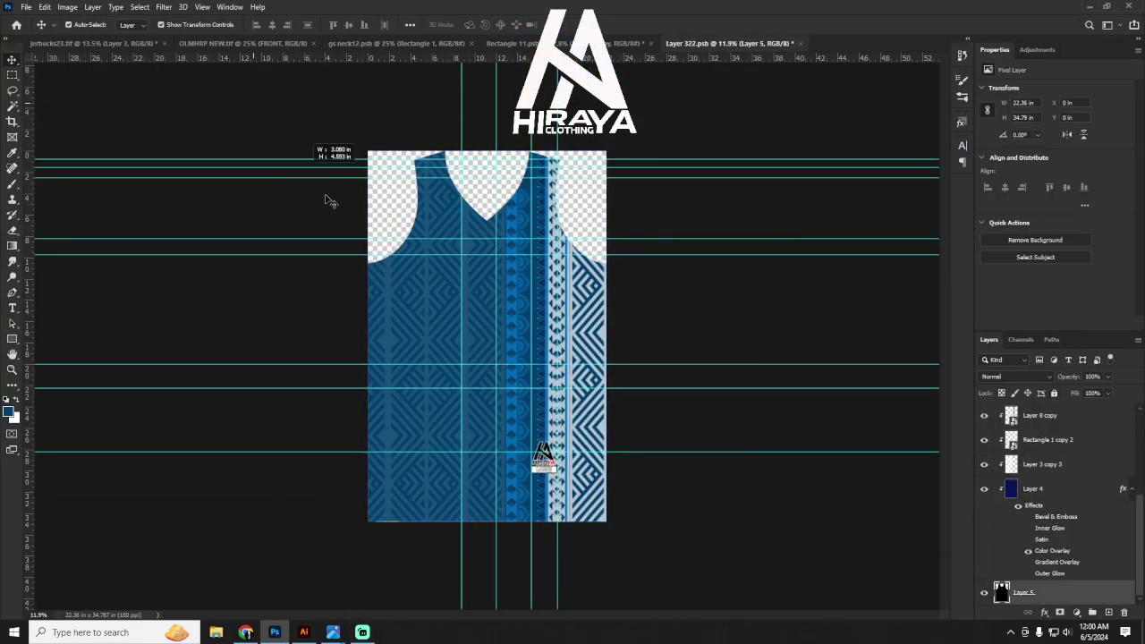
{"action": "key", "text": "ctrl+shift+Tab"}
{"action": "key", "text": "ctrl+s"}
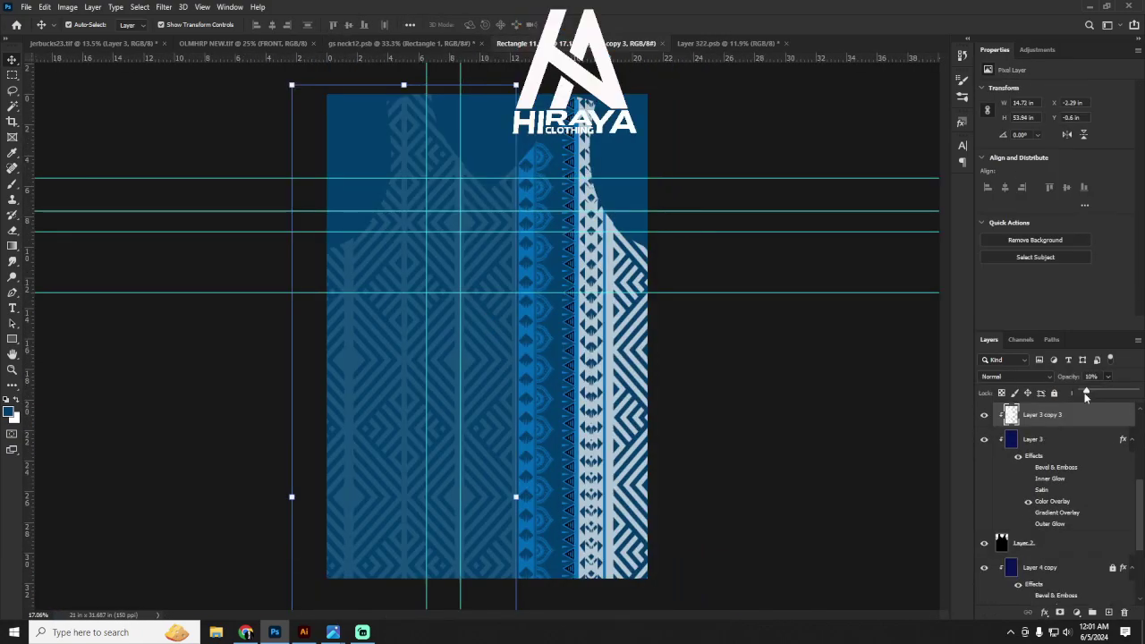
{"action": "left_click_drag", "start_coordinate": [1087, 397], "coordinate": [1085, 396]}
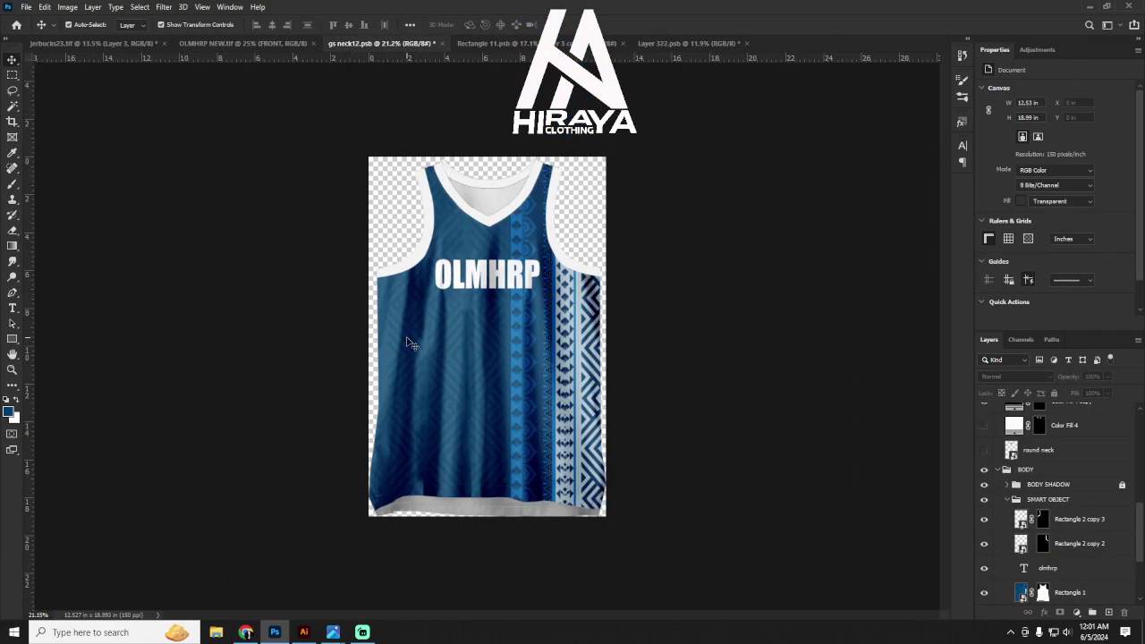
Step: In the Rectangle 2 smart object, scale down JERBUCKS and flip the stripe layer horizontally
{"action": "double_click", "coordinate": [1014, 433]}
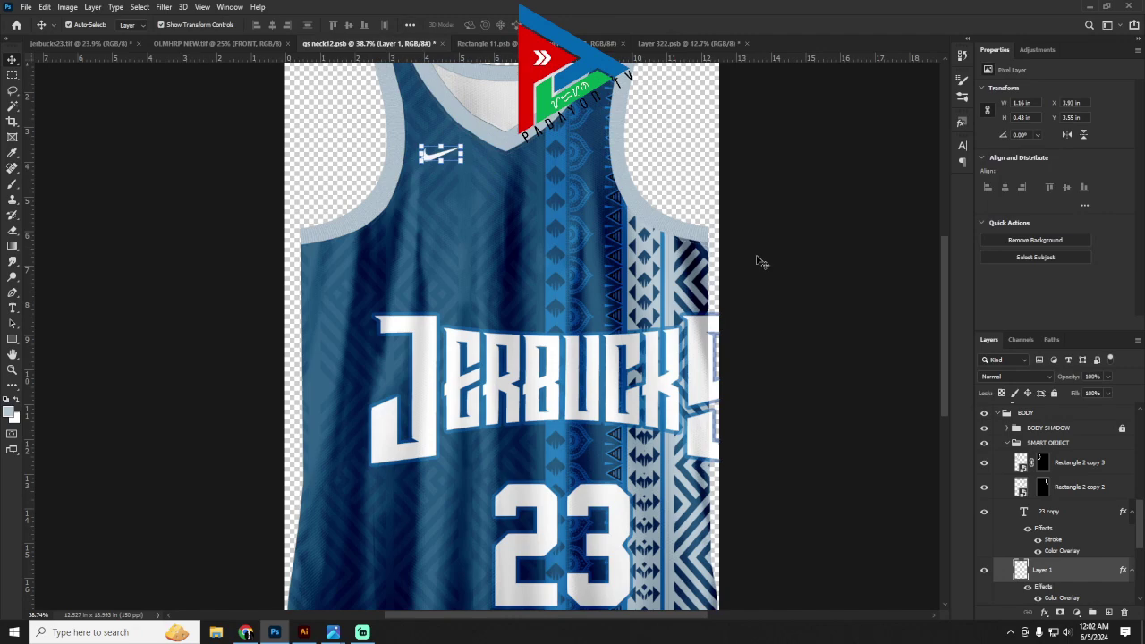
{"action": "left_click_drag", "start_coordinate": [758, 261], "coordinate": [640, 288]}
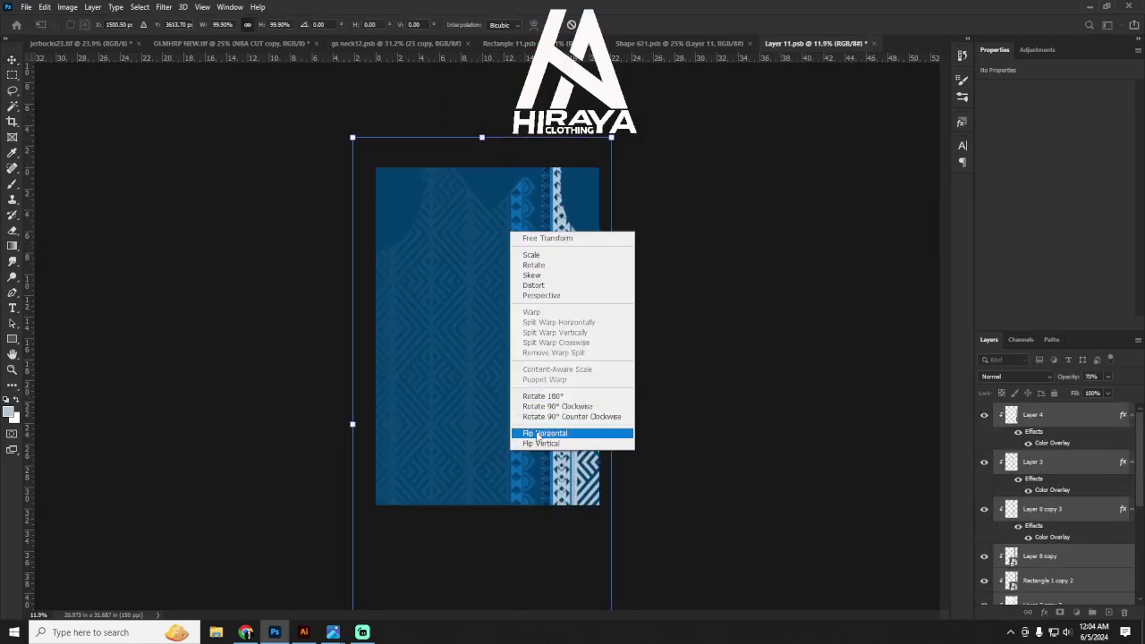
{"action": "left_click", "coordinate": [538, 433]}
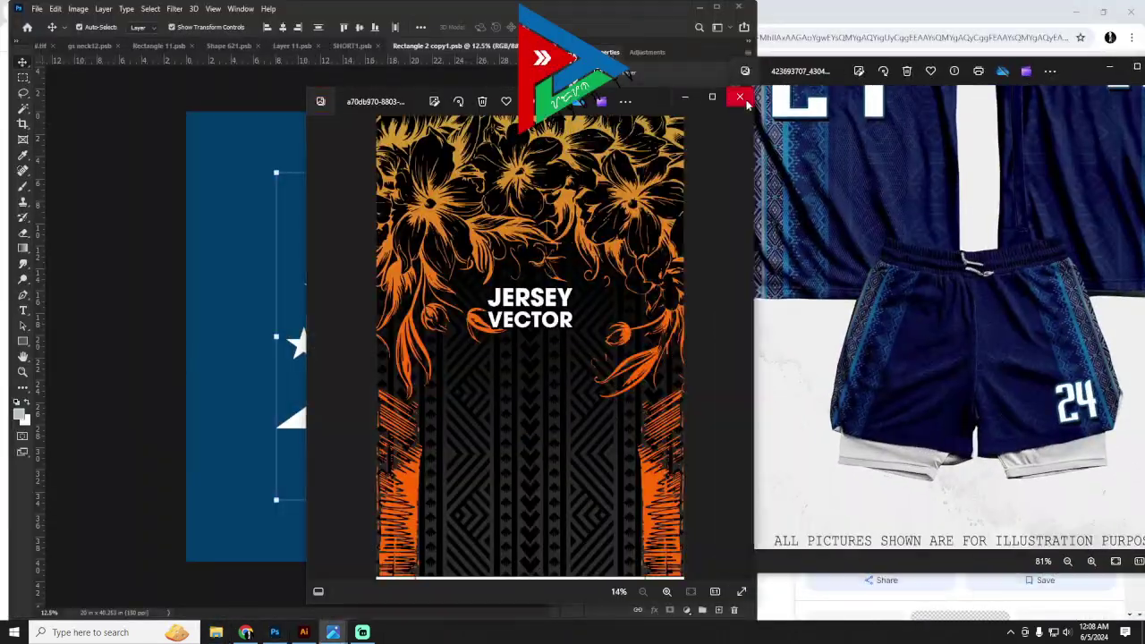
Step: Copy the stripe group into the shorts panel document and enlarge it to fit
{"action": "left_click", "coordinate": [743, 98]}
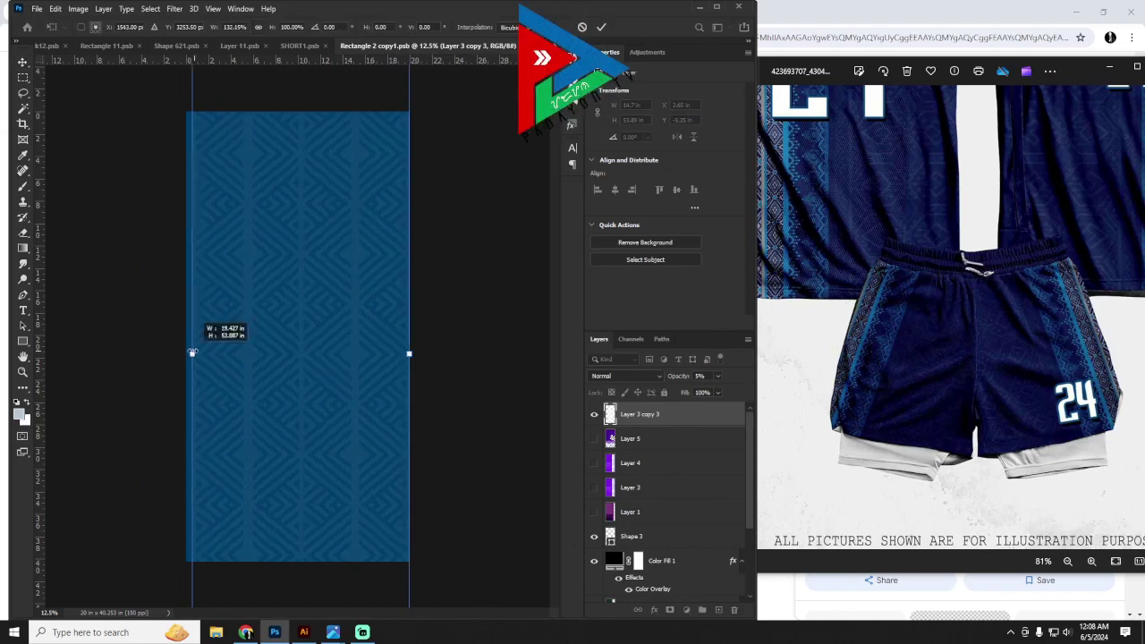
{"action": "left_click", "coordinate": [300, 46]}
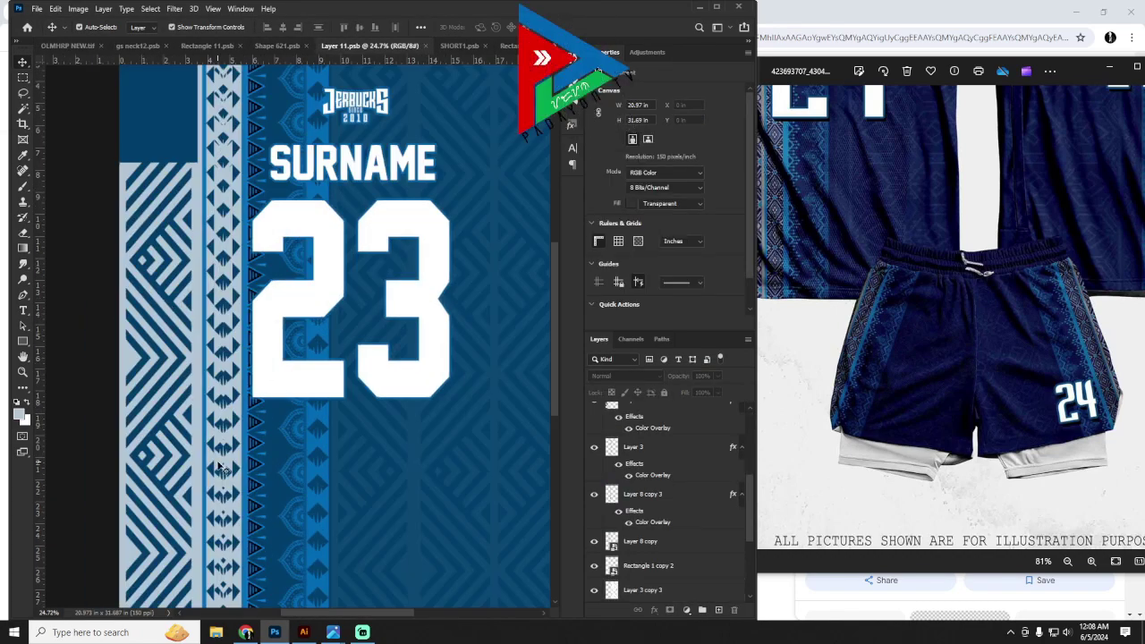
{"action": "left_click_drag", "start_coordinate": [219, 465], "coordinate": [358, 355]}
{"action": "key", "text": "ctrl+t"}
{"action": "left_click_drag", "start_coordinate": [383, 107], "coordinate": [420, 116]}
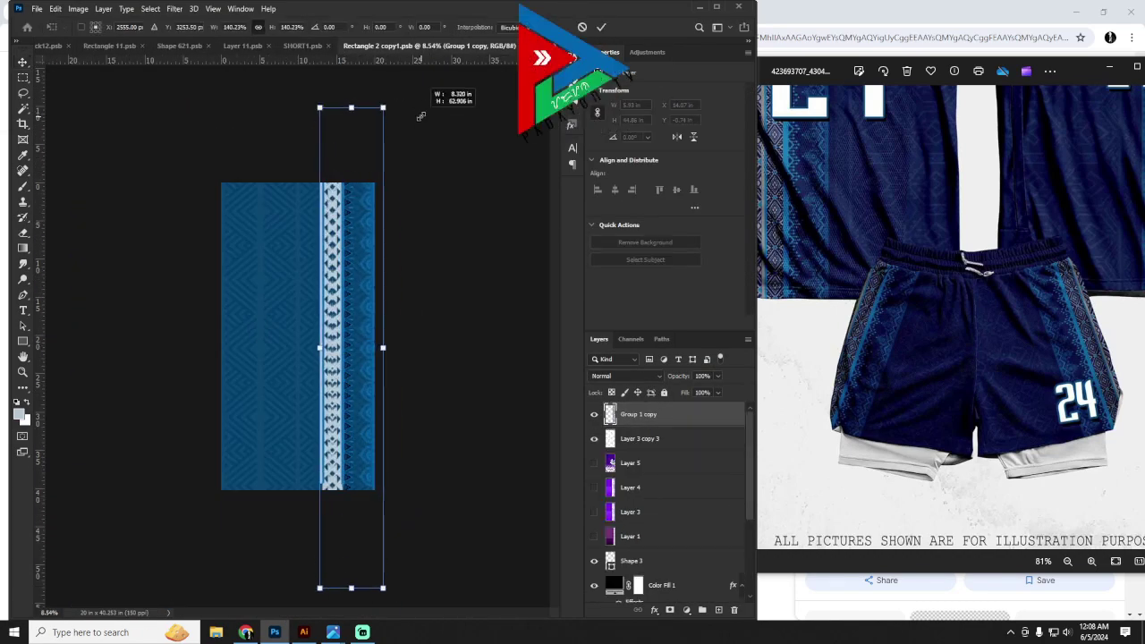
{"action": "key", "text": "Return"}
{"action": "scroll", "coordinate": [374, 154], "scroll_direction": "down", "scroll_amount": 2}
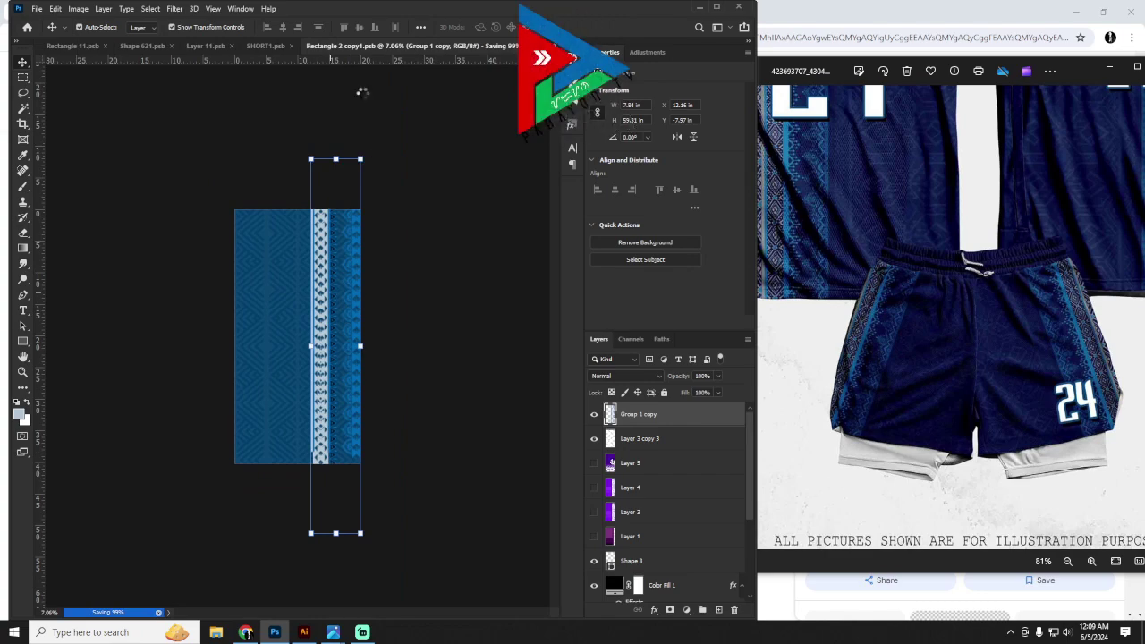
{"action": "key", "text": "ctrl+t"}
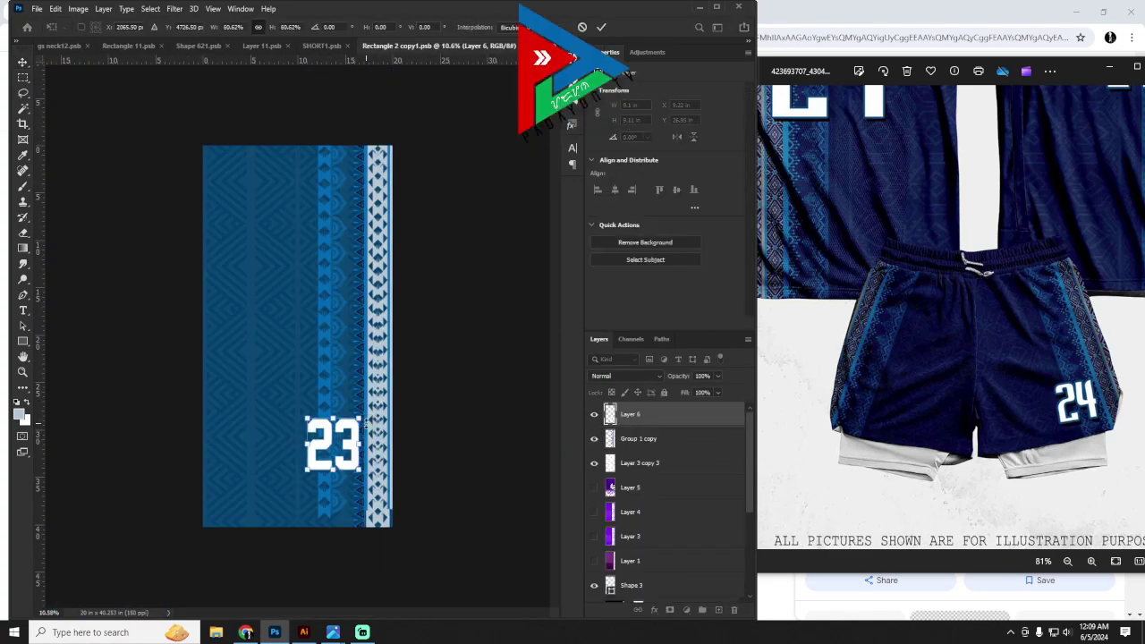
Step: Move to the Rectangle 21 panel document and select the Color Fill 1 layer
{"action": "left_click", "coordinate": [286, 45]}
{"action": "scroll", "coordinate": [268, 357], "scroll_direction": "up", "scroll_amount": 2}
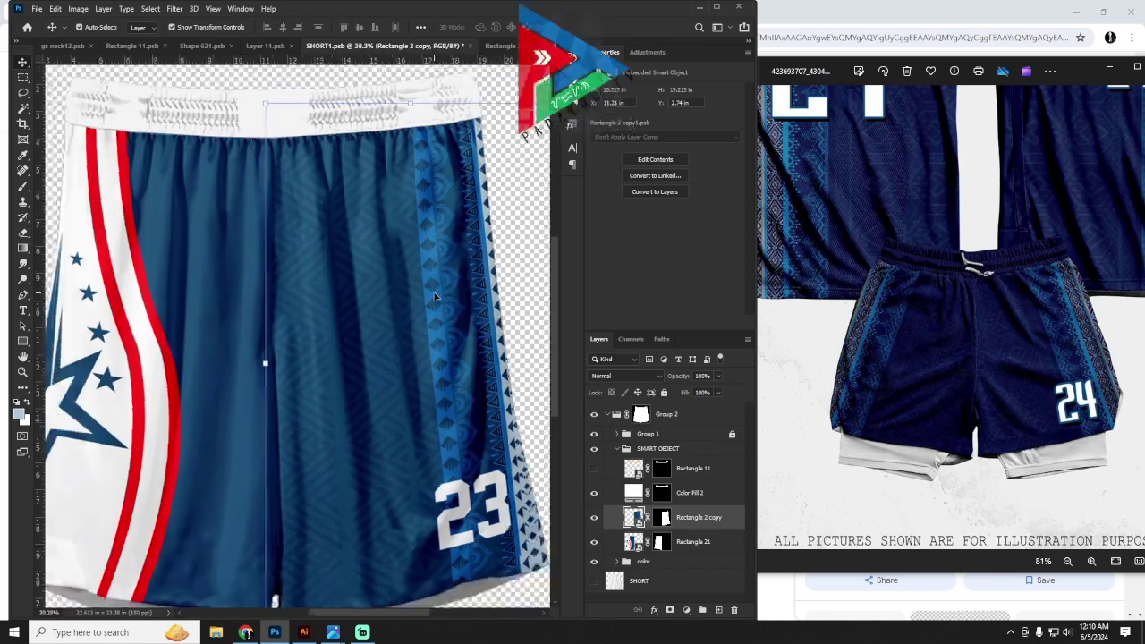
{"action": "scroll", "coordinate": [286, 340], "scroll_direction": "down", "scroll_amount": 3}
{"action": "key", "text": "ctrl+Tab"}
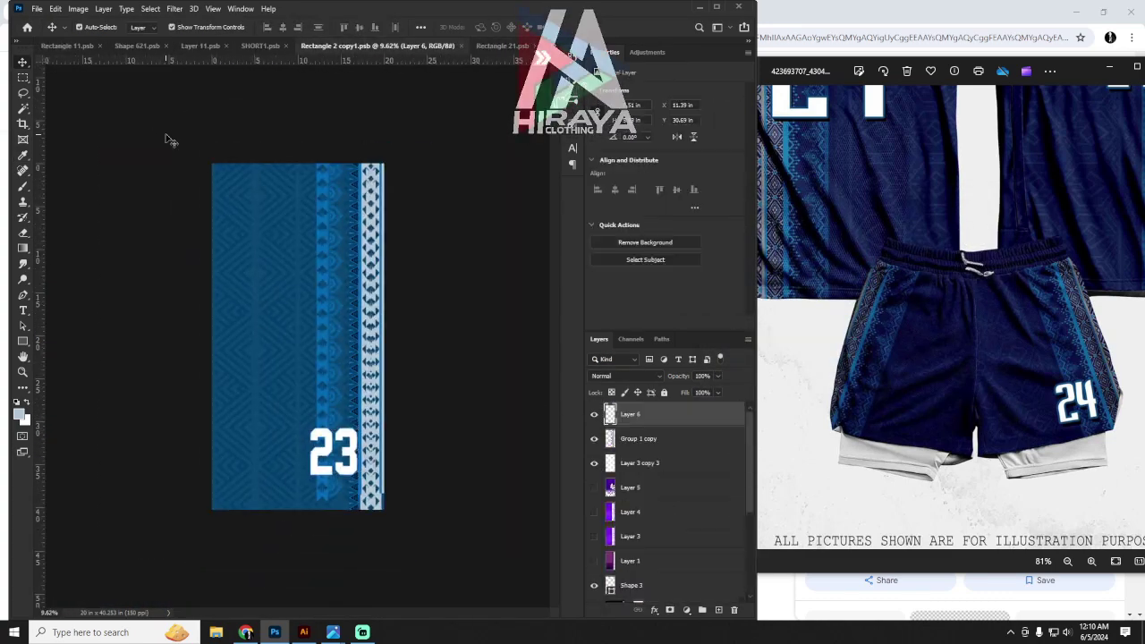
{"action": "key", "text": "ctrl+Tab"}
{"action": "key", "text": "ctrl+Tab"}
{"action": "left_click", "coordinate": [270, 372]}
{"action": "scroll", "coordinate": [270, 372], "scroll_direction": "up", "scroll_amount": 3}
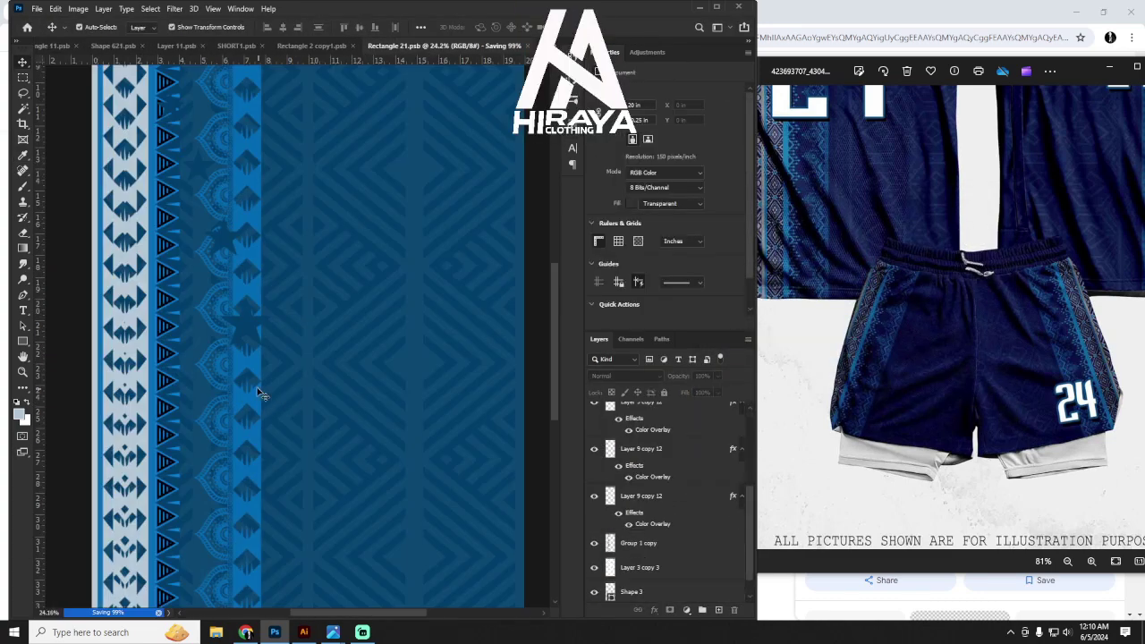
{"action": "scroll", "coordinate": [211, 148], "scroll_direction": "up", "scroll_amount": 2}
Step: Check the Group 1 copy and Layer 3 copy 3 layers, then return to the shorts
{"action": "left_click", "coordinate": [216, 183]}
{"action": "scroll", "coordinate": [411, 357], "scroll_direction": "down", "scroll_amount": 3}
{"action": "scroll", "coordinate": [355, 265], "scroll_direction": "down", "scroll_amount": 2}
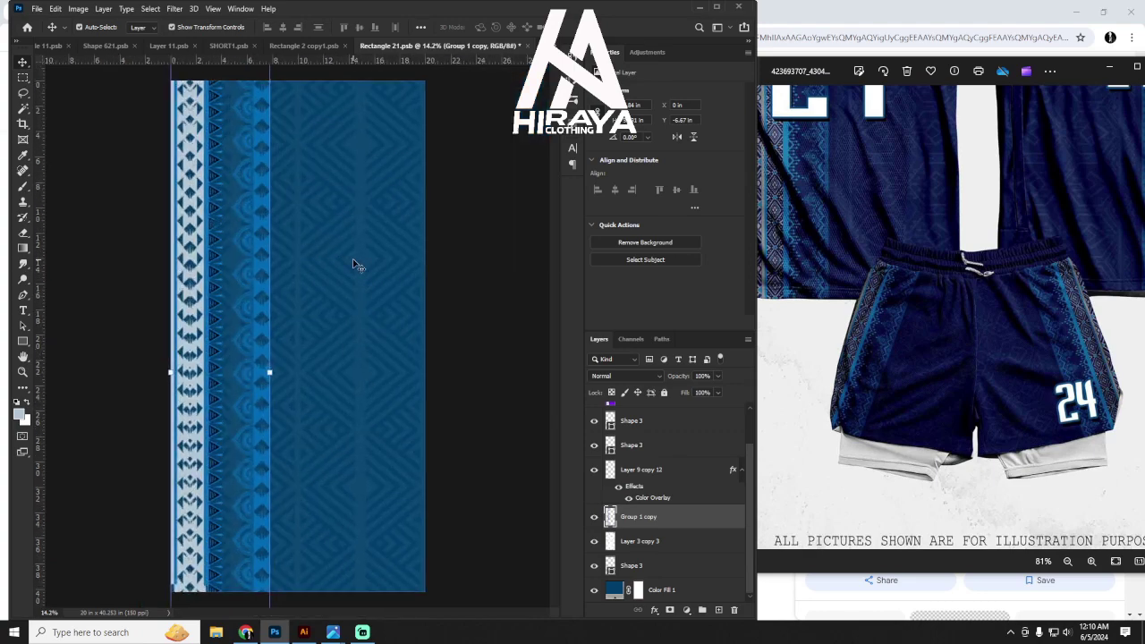
{"action": "key", "text": "ctrl+shift+Tab"}
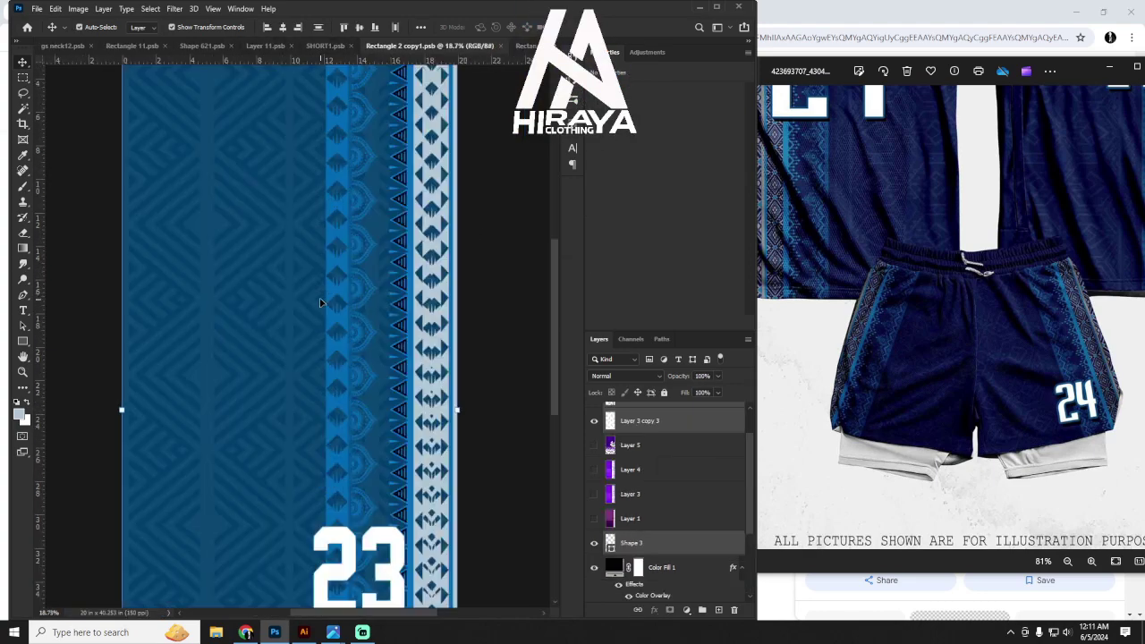
{"action": "left_click", "coordinate": [257, 247]}
{"action": "scroll", "coordinate": [325, 376], "scroll_direction": "down", "scroll_amount": 2}
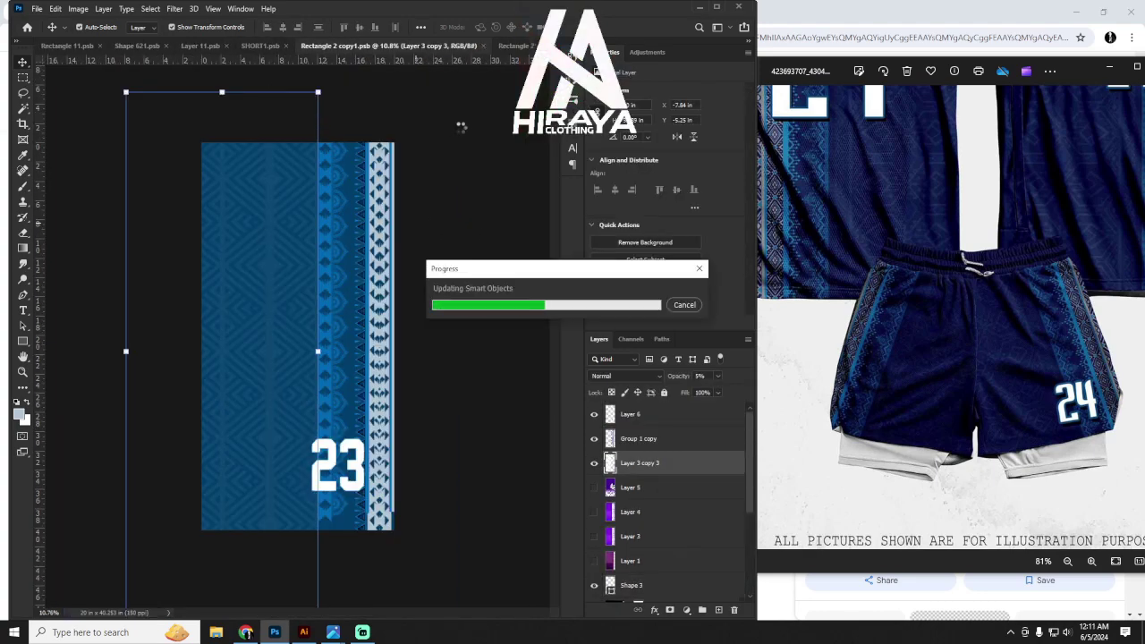
{"action": "key", "text": "ctrl+shift+Tab"}
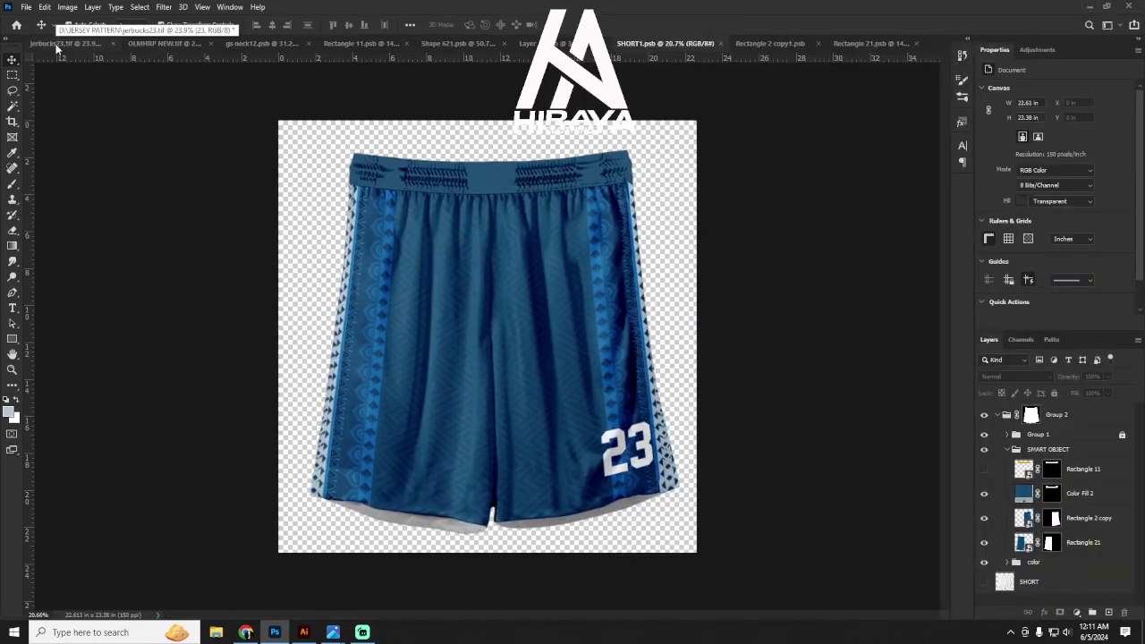
Step: Compare OLMHRP NEW.tif with Rectangle 11.psb, ending on the finished jerseys-and-shorts mockup
{"action": "left_click", "coordinate": [166, 43]}
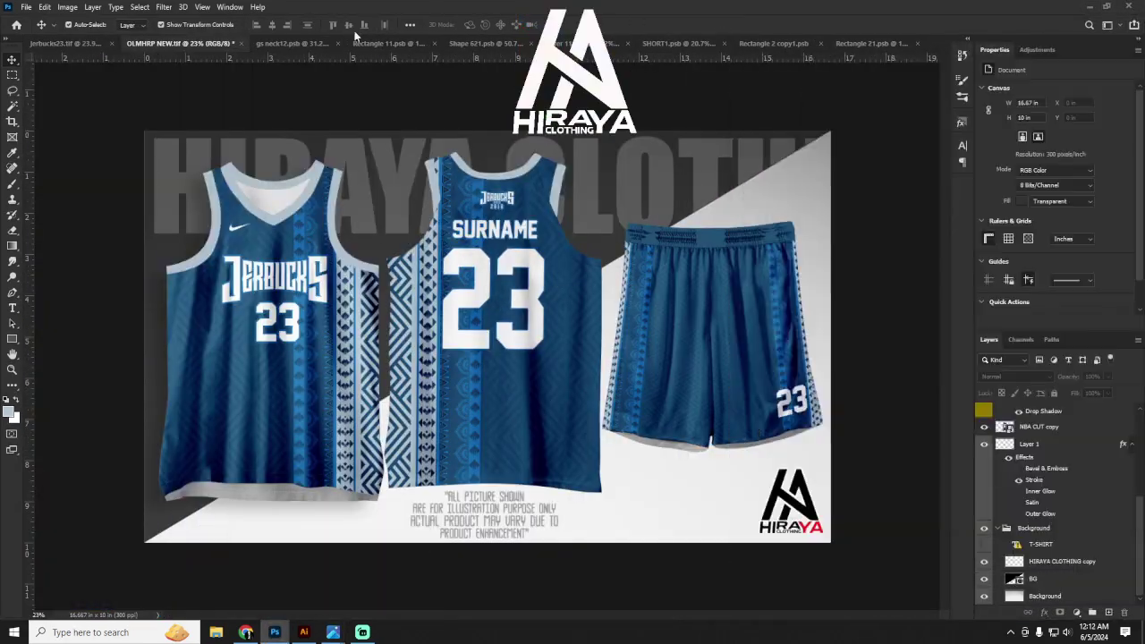
{"action": "left_click", "coordinate": [383, 43]}
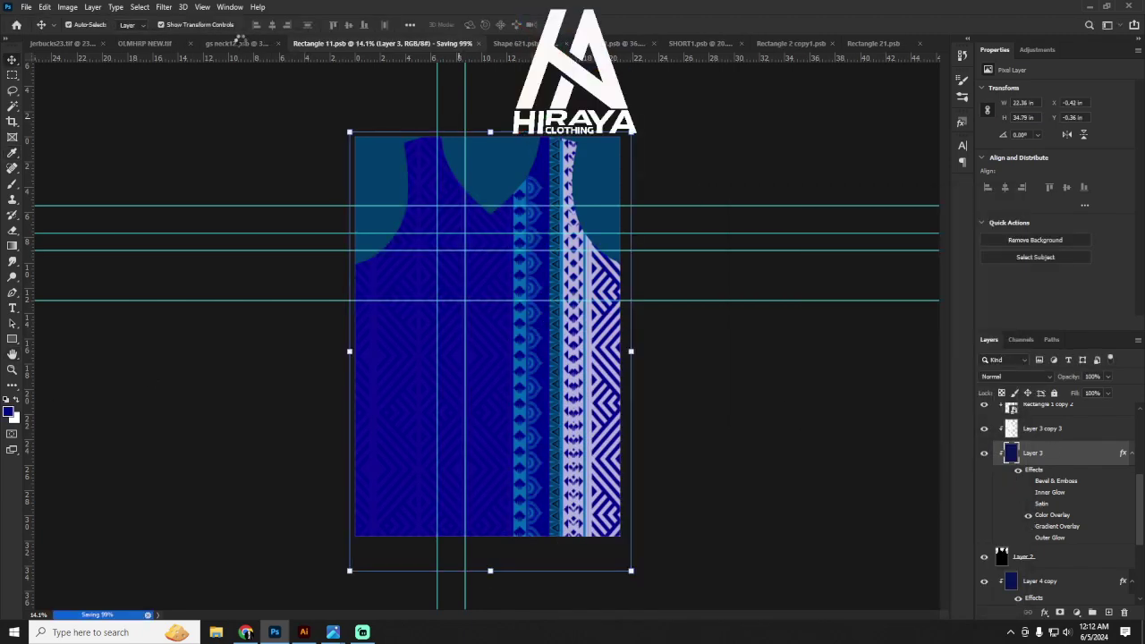
{"action": "left_click", "coordinate": [238, 41]}
{"action": "left_click", "coordinate": [179, 43]}
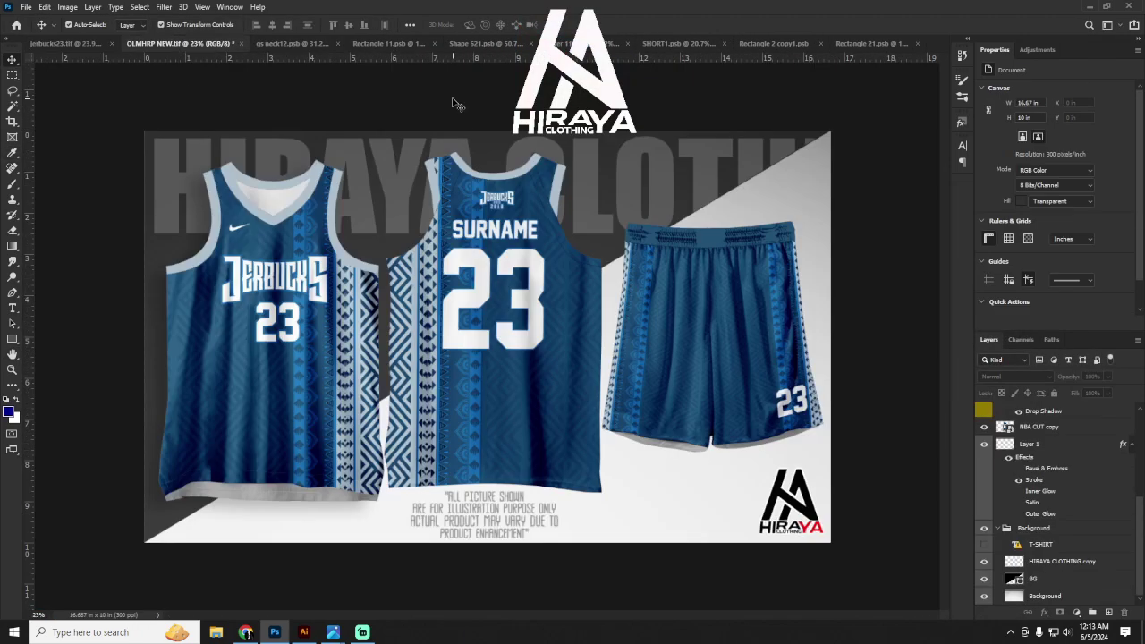